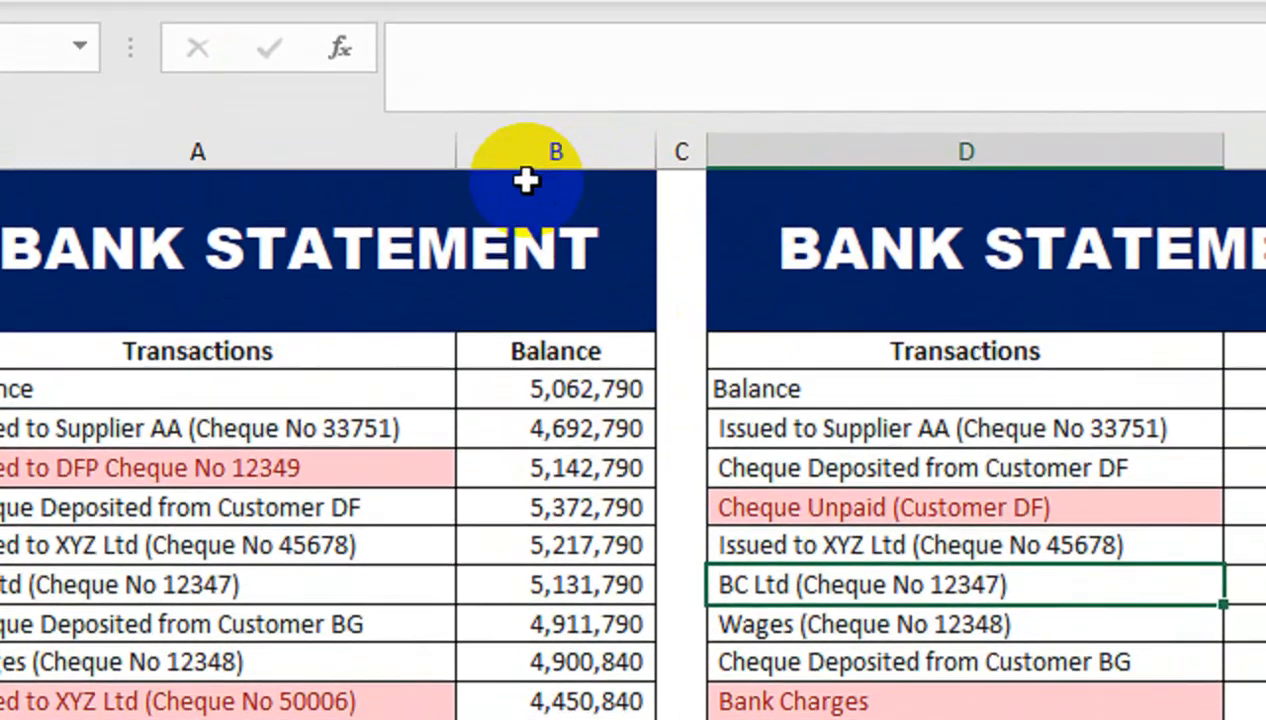
# Change the heading above the table in columns D and E to COMPANY CASH BOOK
pyautogui.click(822, 275)
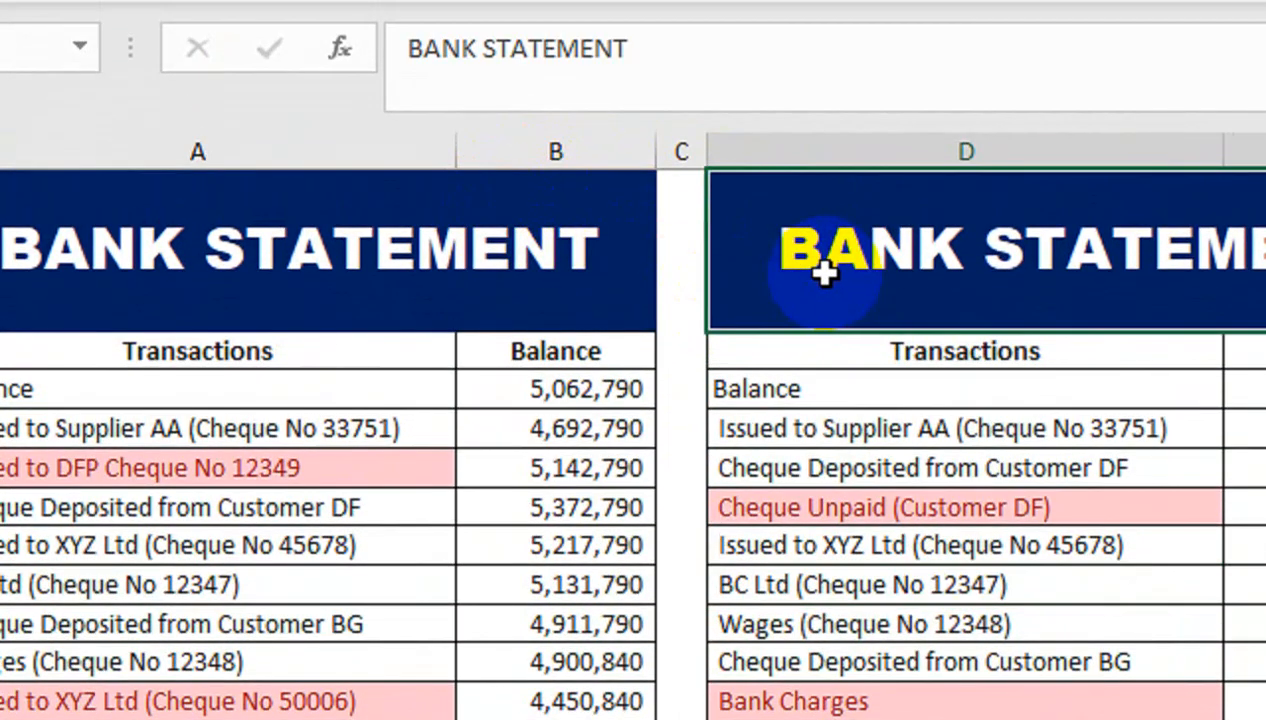
pyautogui.write('company')
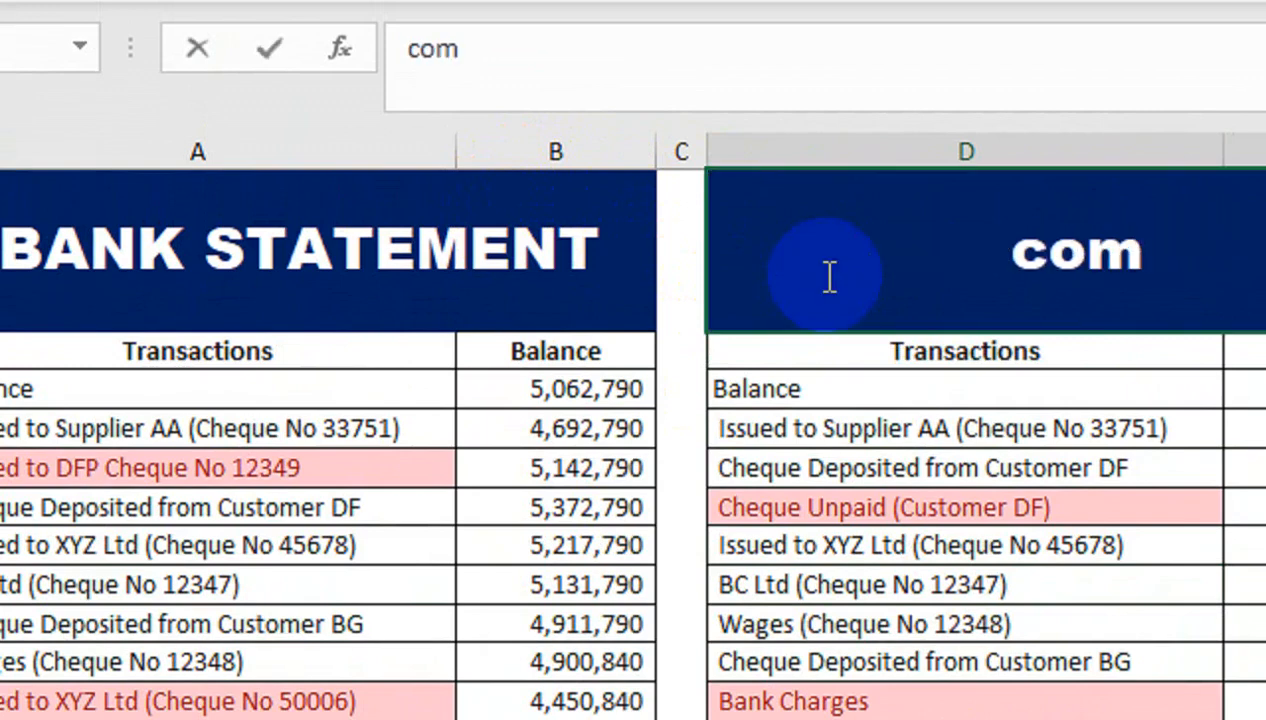
pyautogui.press('BackSpace')
pyautogui.press('BackSpace')
pyautogui.press('BackSpace')
pyautogui.press('BackSpace')
pyautogui.press('BackSpace')
pyautogui.press('BackSpace')
pyautogui.press('BackSpace')
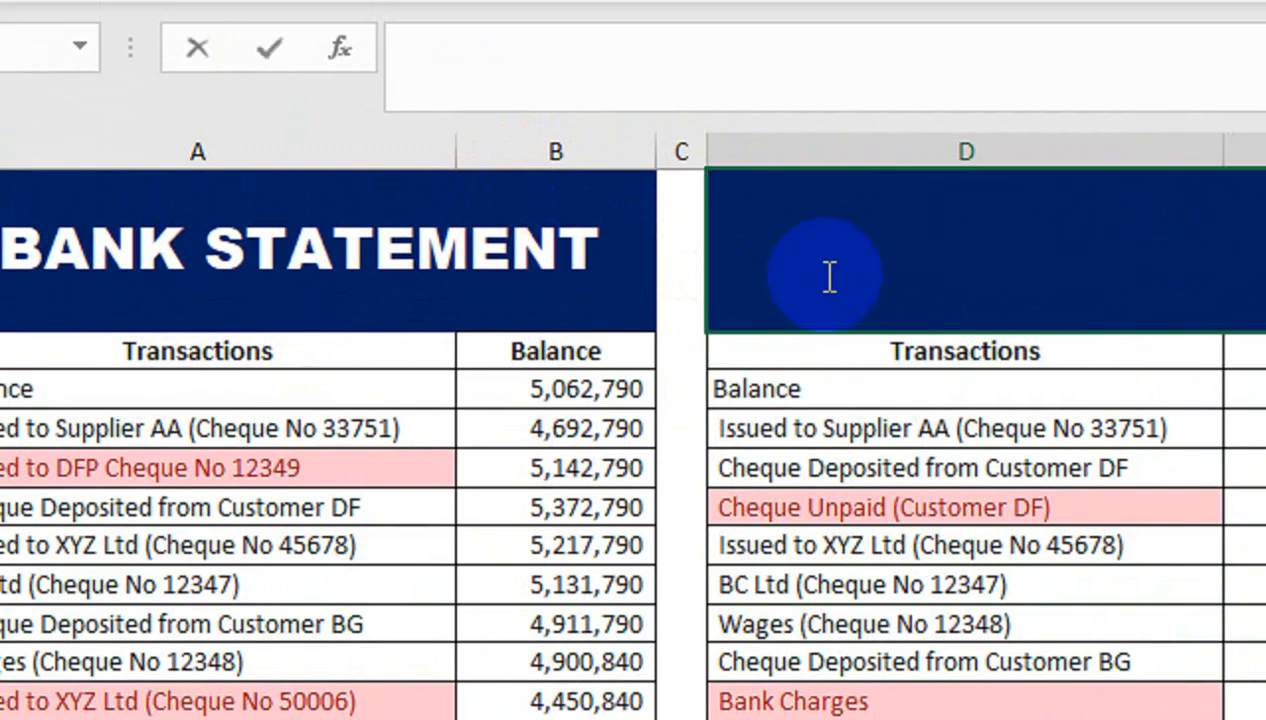
pyautogui.write('COMPANY')
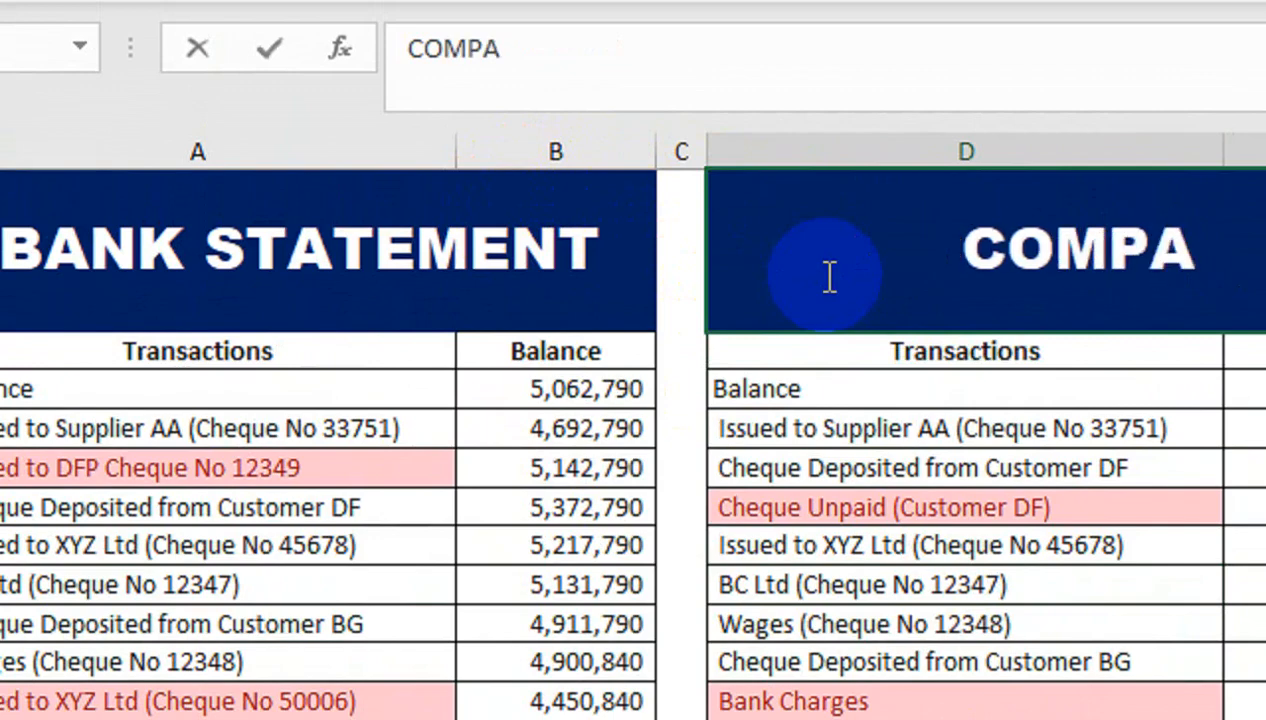
pyautogui.write(' CASHBOOK')
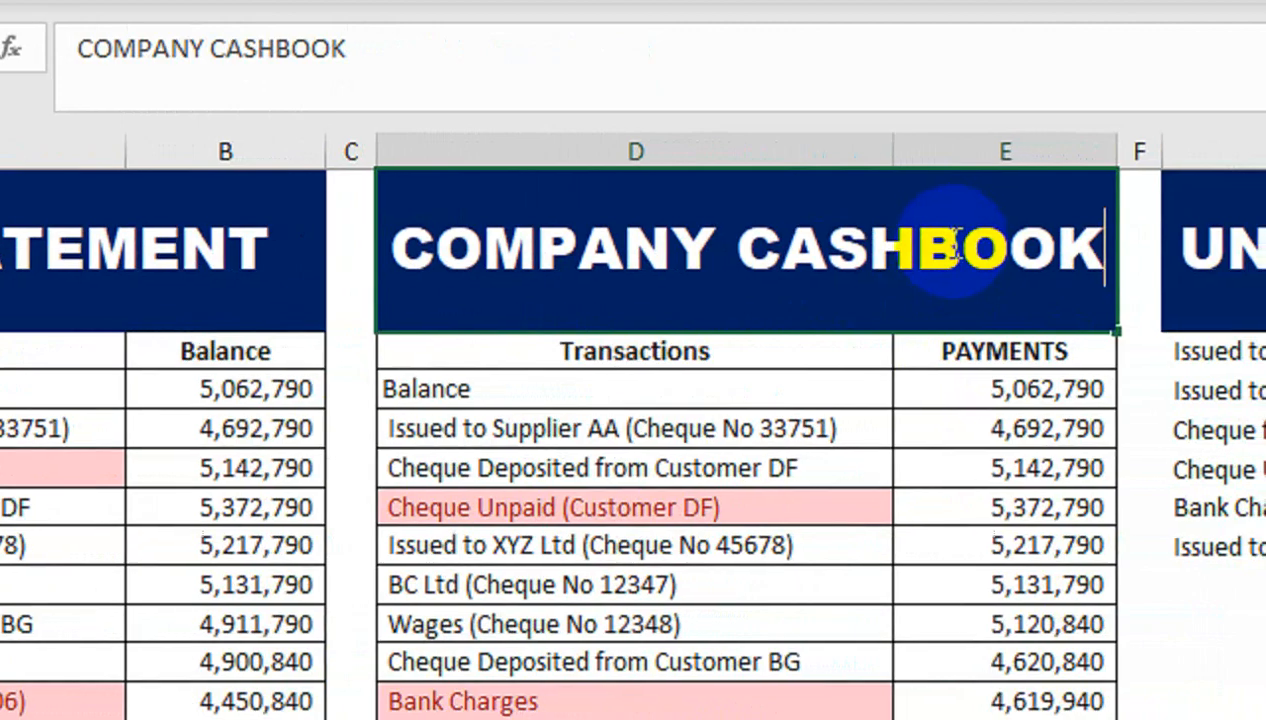
pyautogui.click(1253, 249)
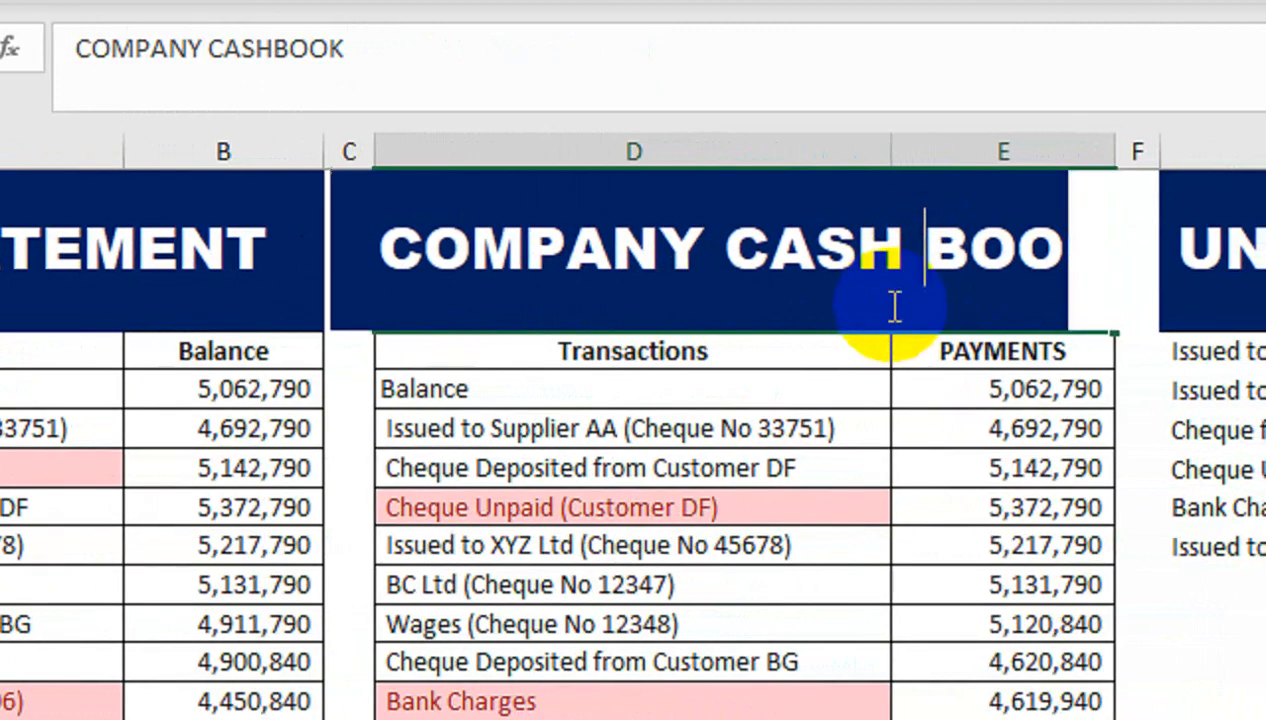
pyautogui.press('Return')
pyautogui.moveTo(1118, 147); pyautogui.dragTo(1128, 143)
pyautogui.moveTo(949, 205); pyautogui.dragTo(950, 205)
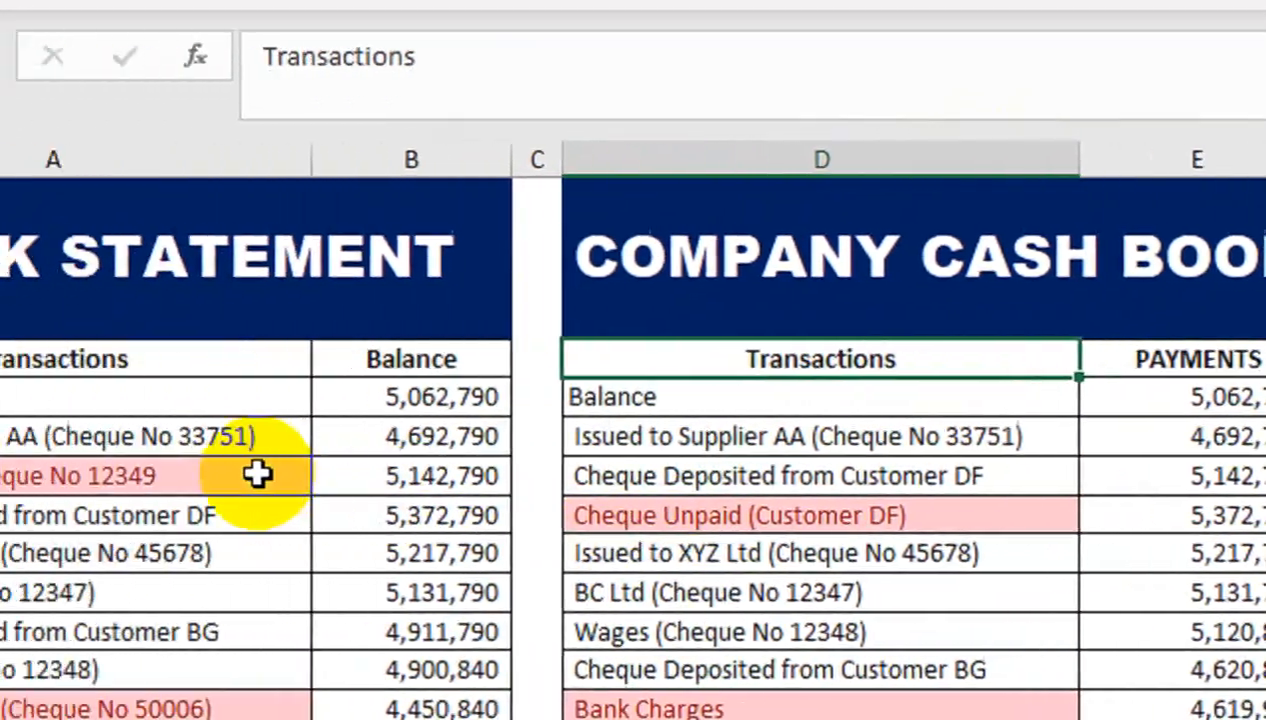
# Copy the highlighted transaction in A6 into E17 and clear everything from E17 again
pyautogui.click(257, 475)
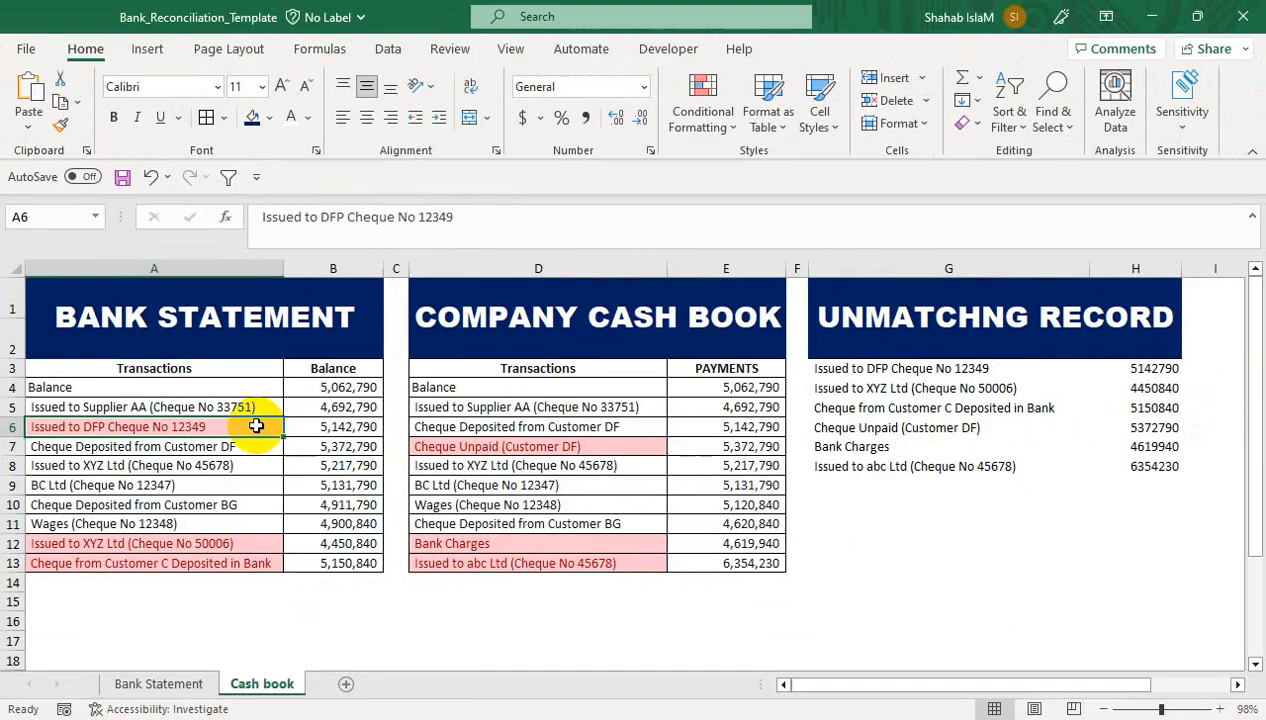
pyautogui.rightClick(317, 474)
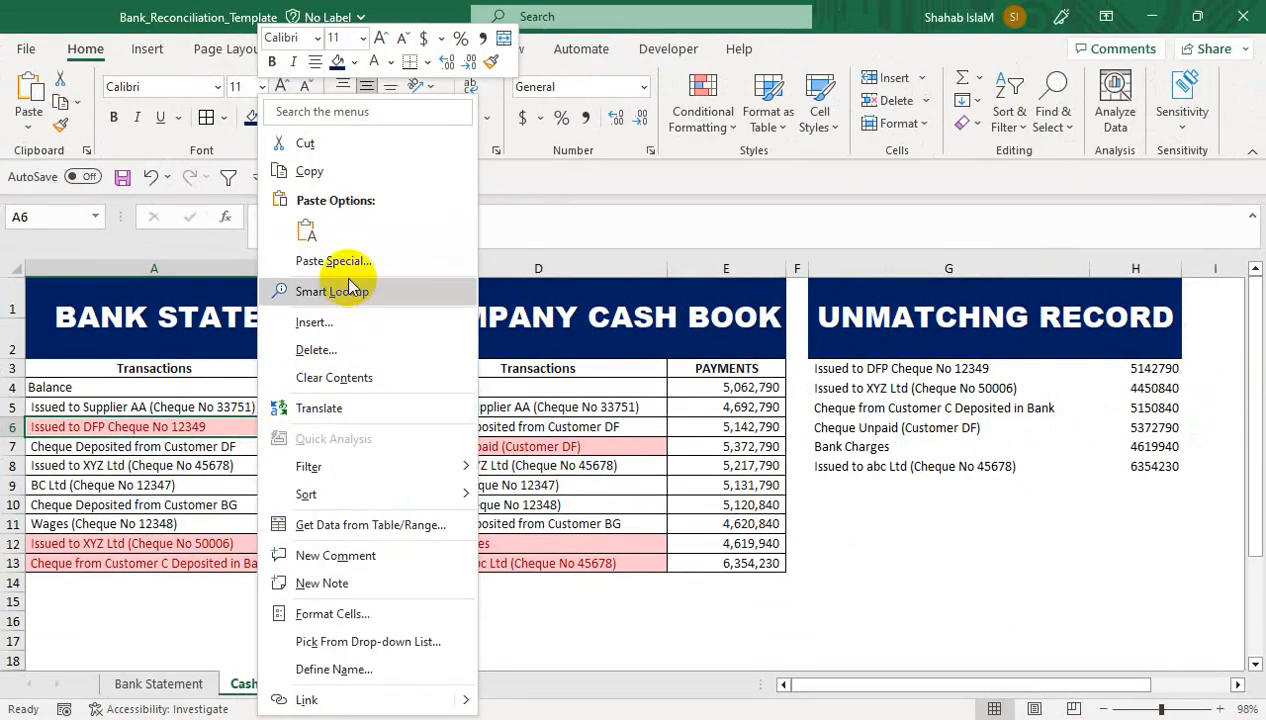
pyautogui.click(340, 175)
pyautogui.click(769, 636)
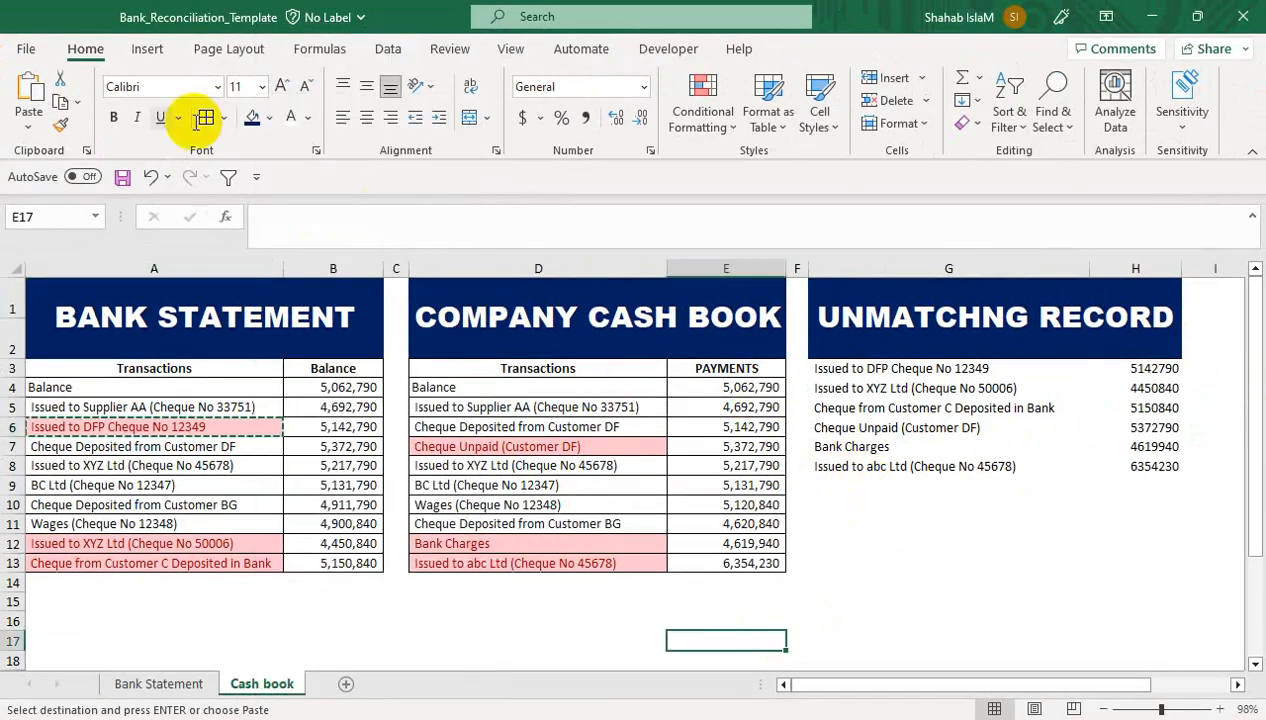
pyautogui.click(40, 90)
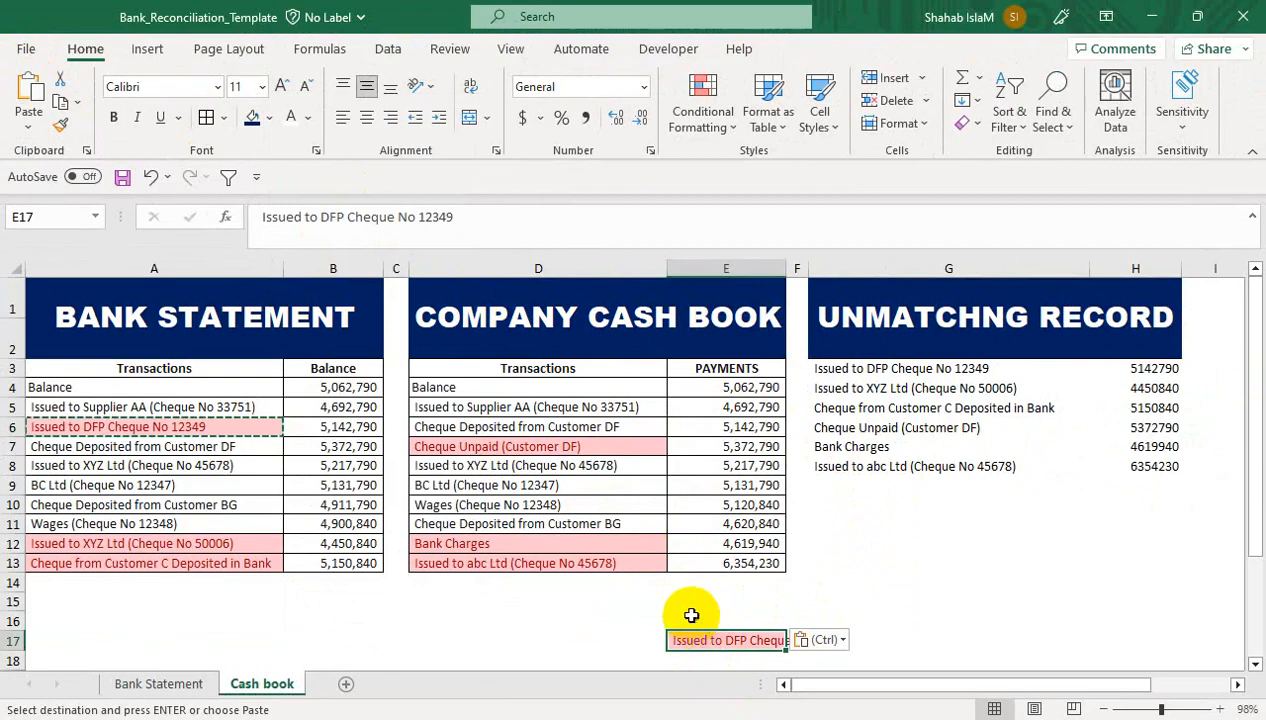
pyautogui.click(963, 128)
pyautogui.click(1008, 147)
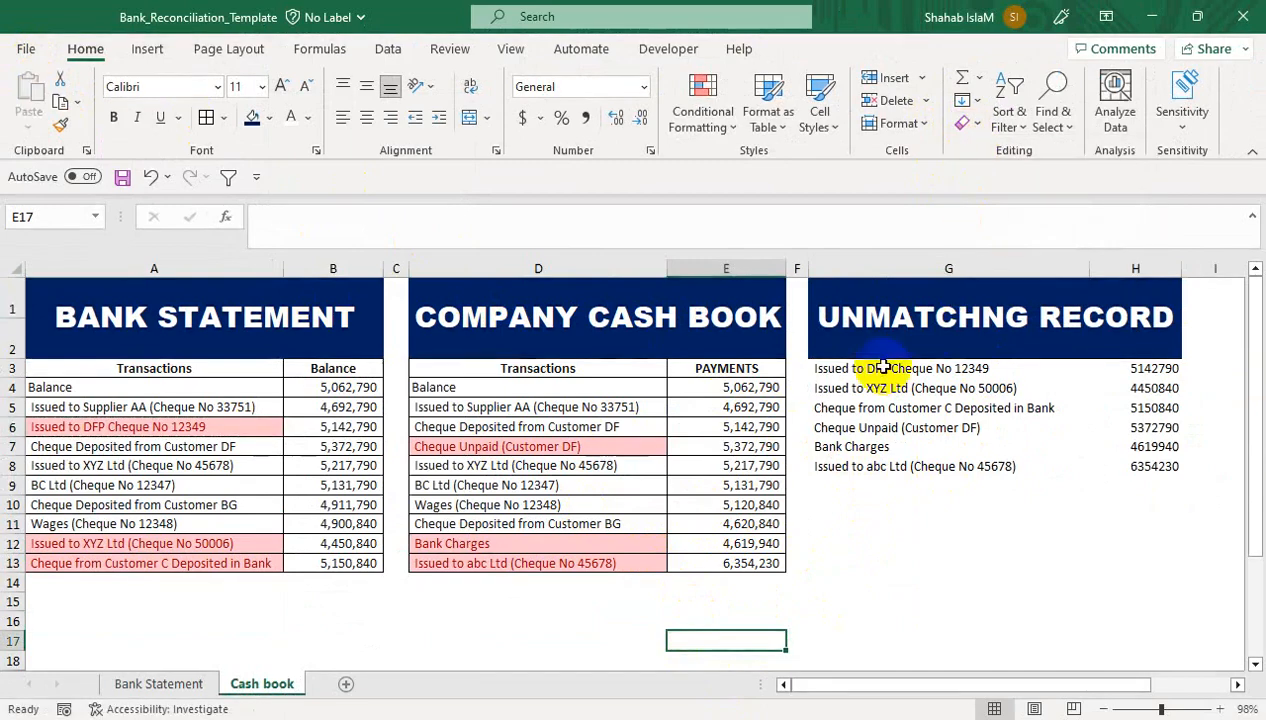
# Create a copy of the Cash book sheet, placed before the Bank Statement sheet
pyautogui.click(488, 565)
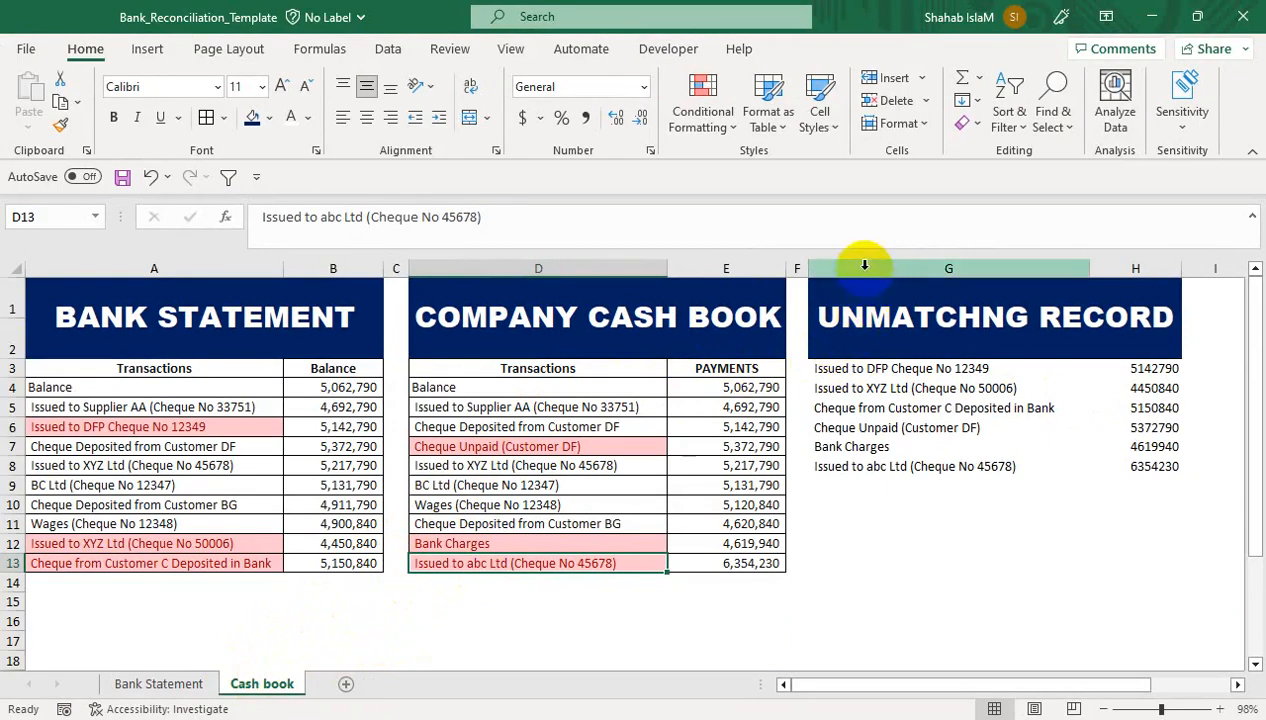
pyautogui.moveTo(834, 264); pyautogui.dragTo(1009, 271)
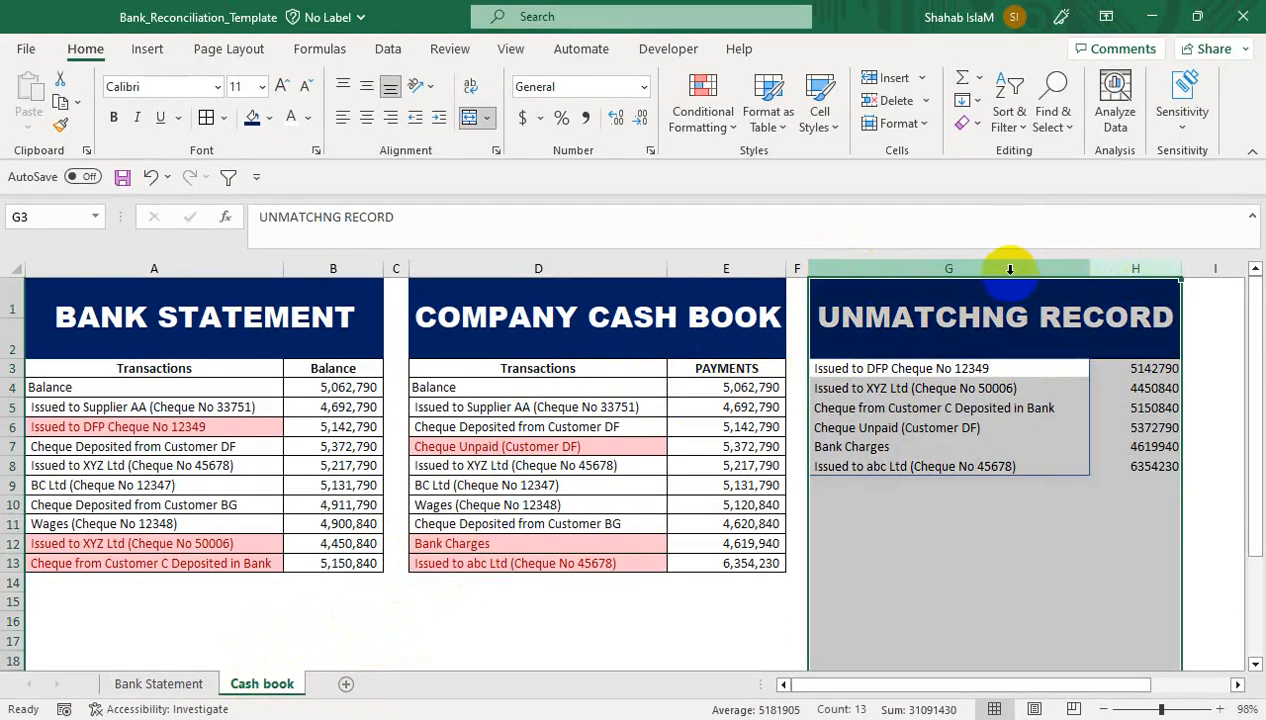
pyautogui.rightClick(262, 684)
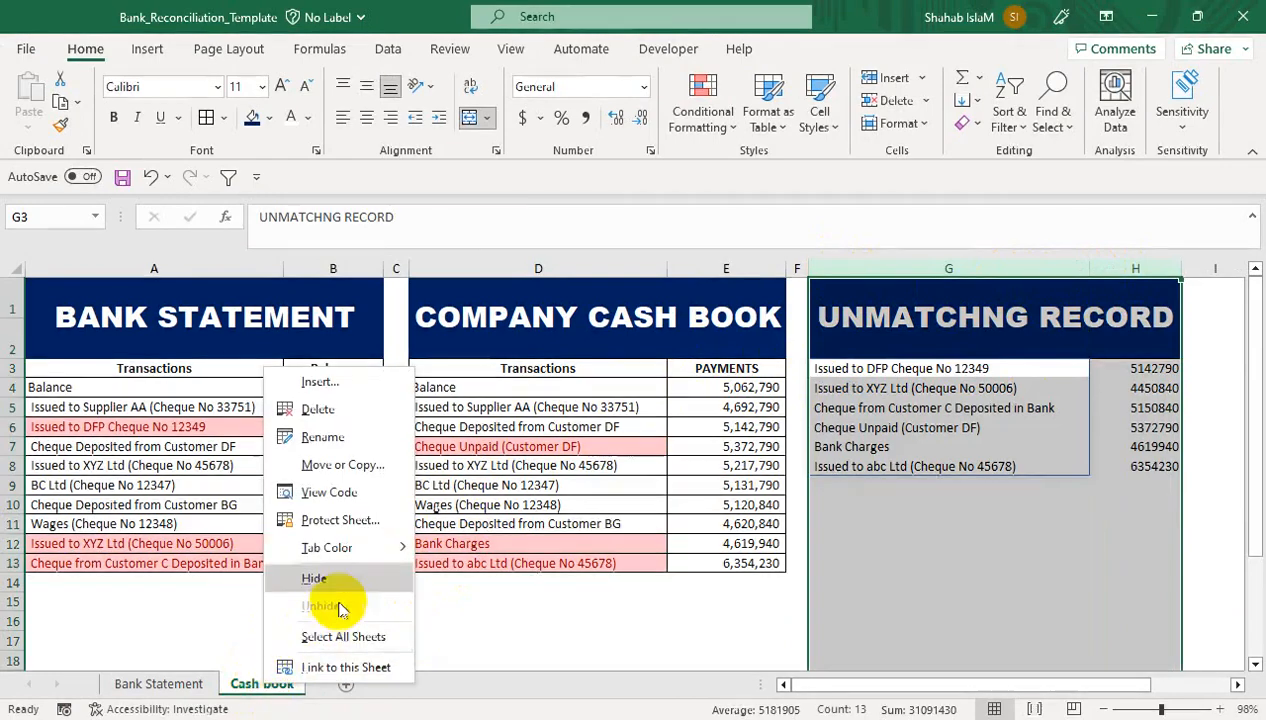
pyautogui.click(342, 464)
pyautogui.click(207, 576)
pyautogui.click(369, 628)
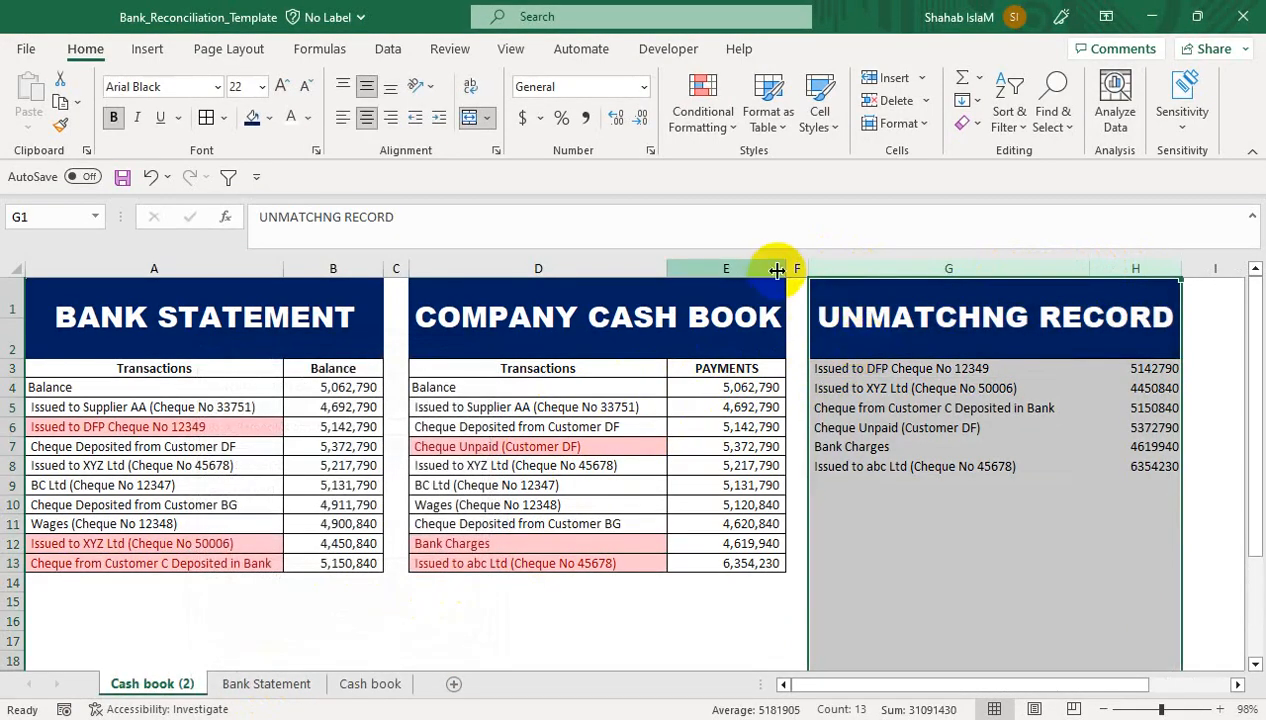
# Clear all content and formatting from G3:H15 below the unmatched record heading on the copied sheet
pyautogui.click(966, 122)
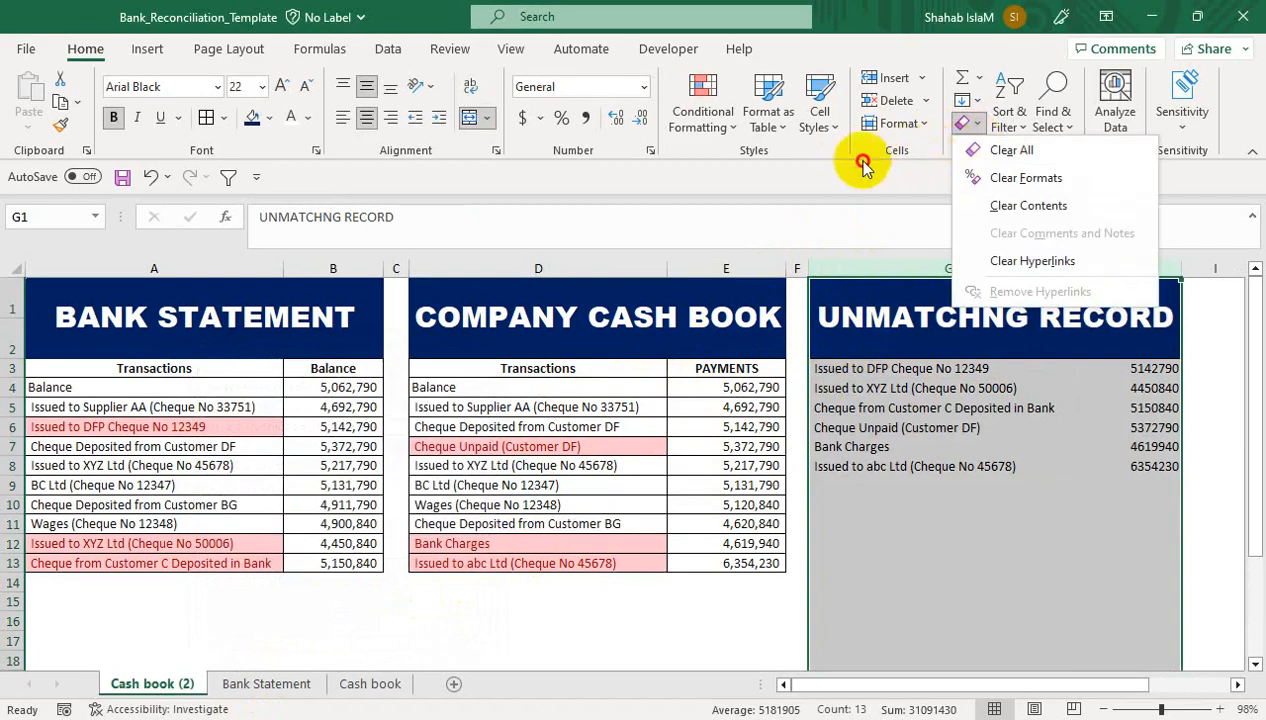
pyautogui.click(863, 165)
pyautogui.moveTo(1125, 598); pyautogui.dragTo(860, 370)
pyautogui.click(966, 124)
pyautogui.click(981, 147)
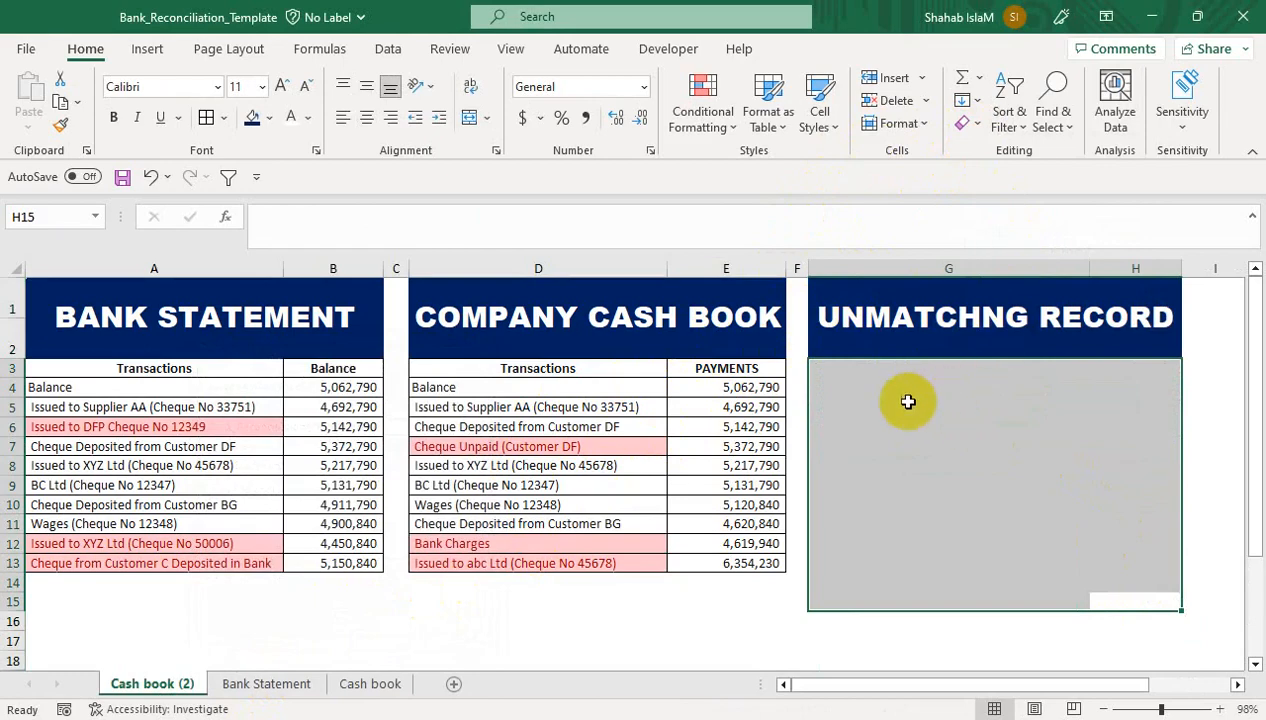
# Start a VSTACK formula in G3 with a FILTER function that takes the bank statement transactions A4:A13 as its array
pyautogui.click(868, 376)
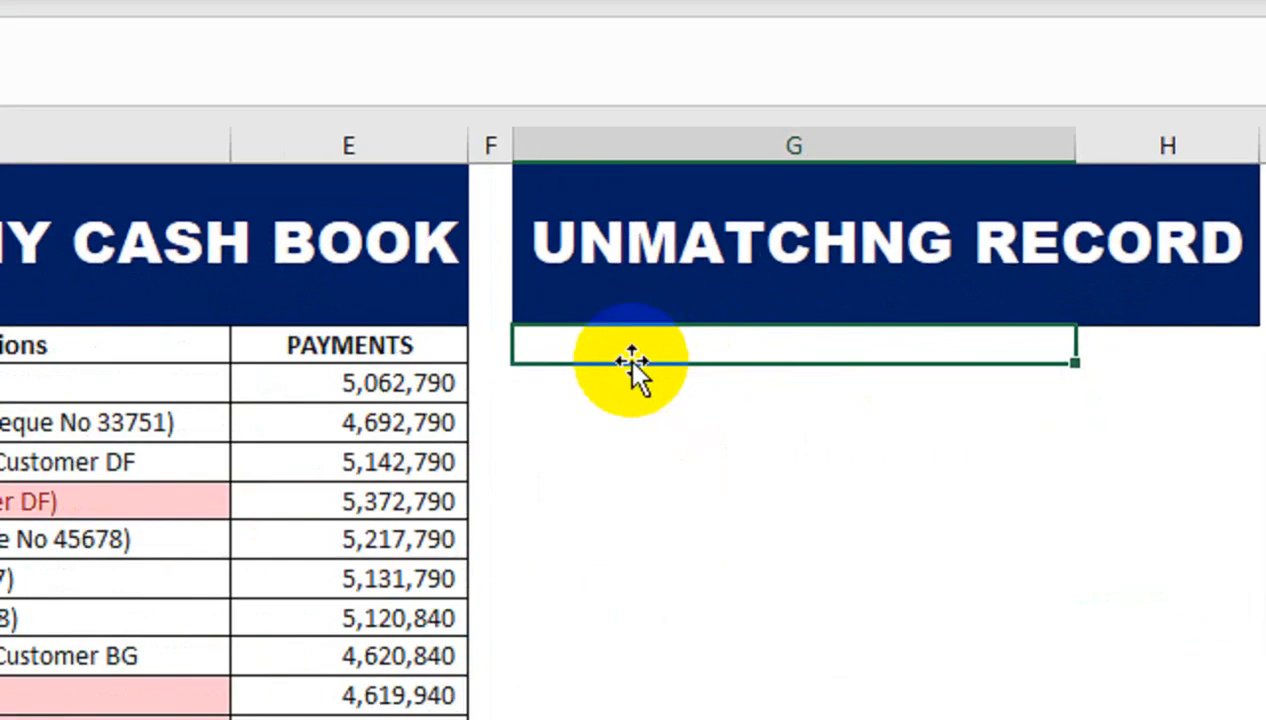
pyautogui.write('=V')
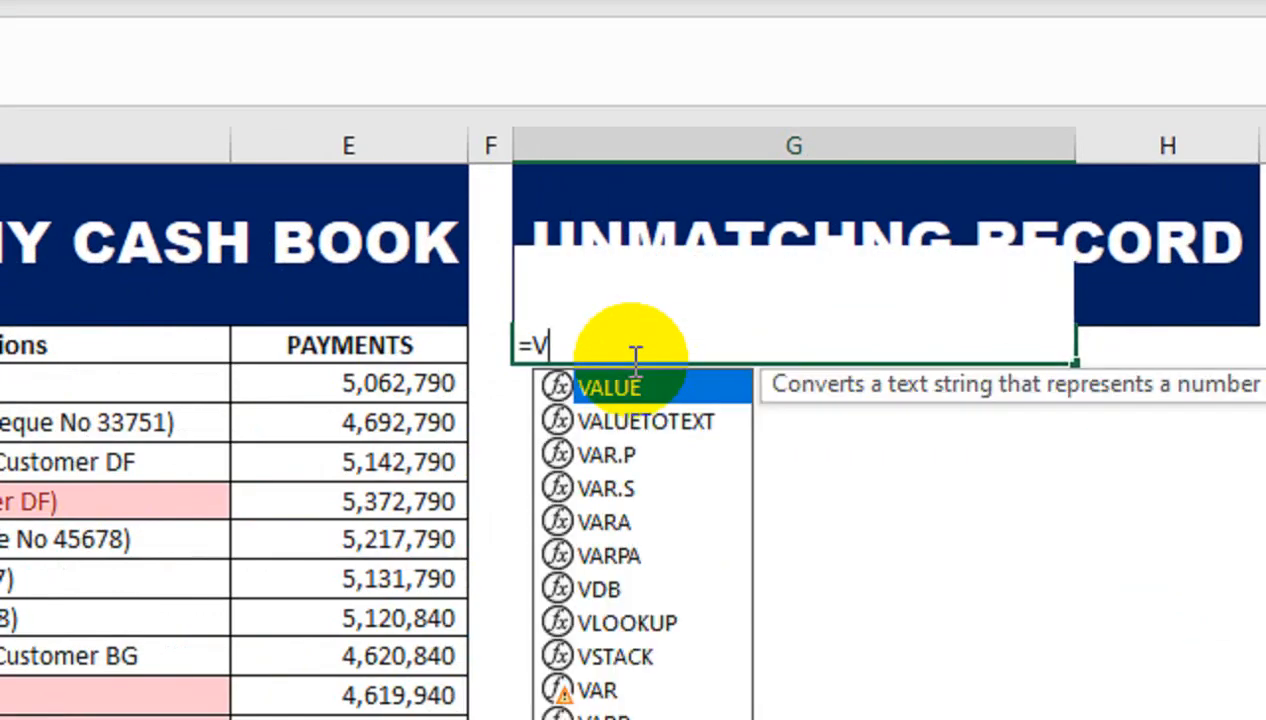
pyautogui.write('S')
pyautogui.press('Tab')
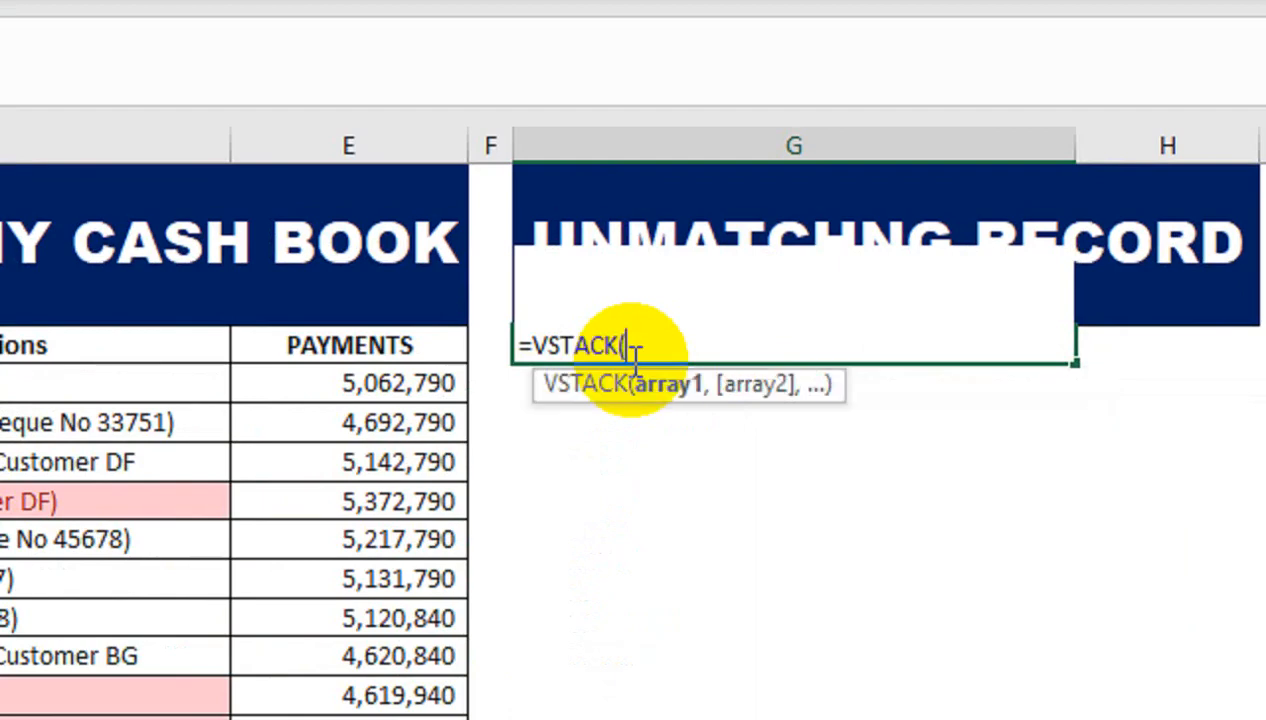
pyautogui.write('FILT')
pyautogui.press('Tab')
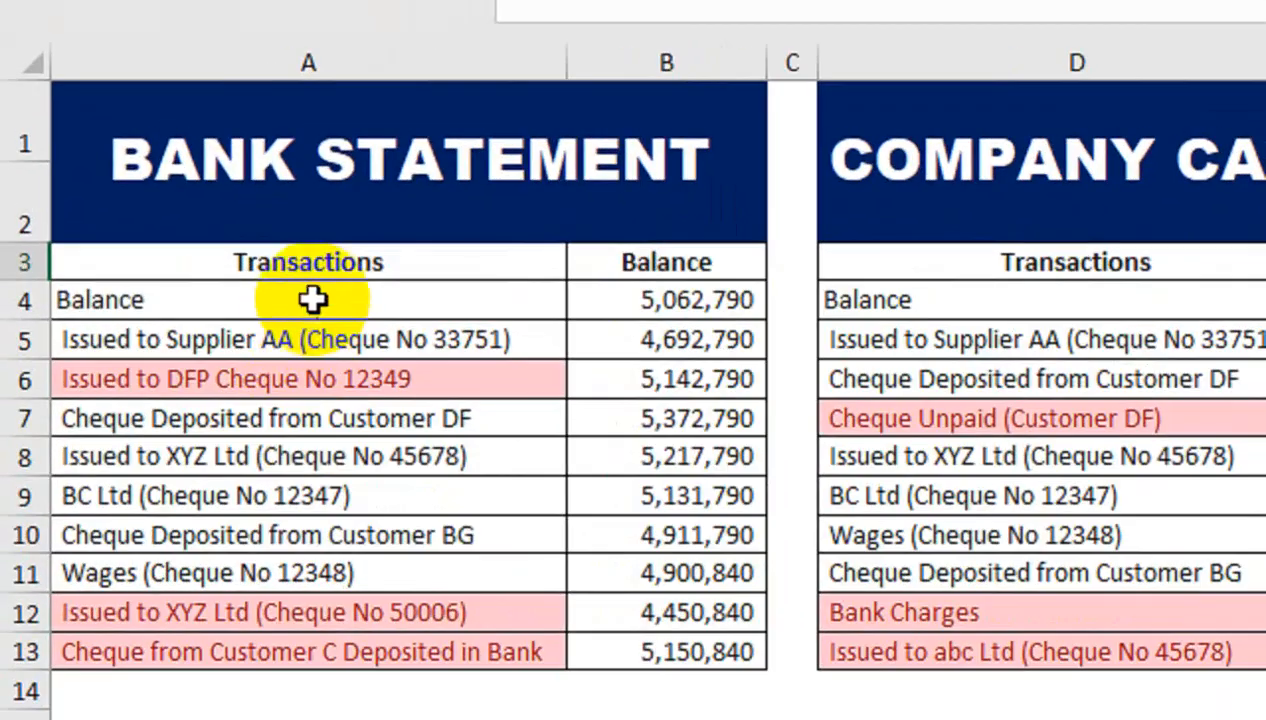
pyautogui.moveTo(155, 388); pyautogui.dragTo(141, 563)
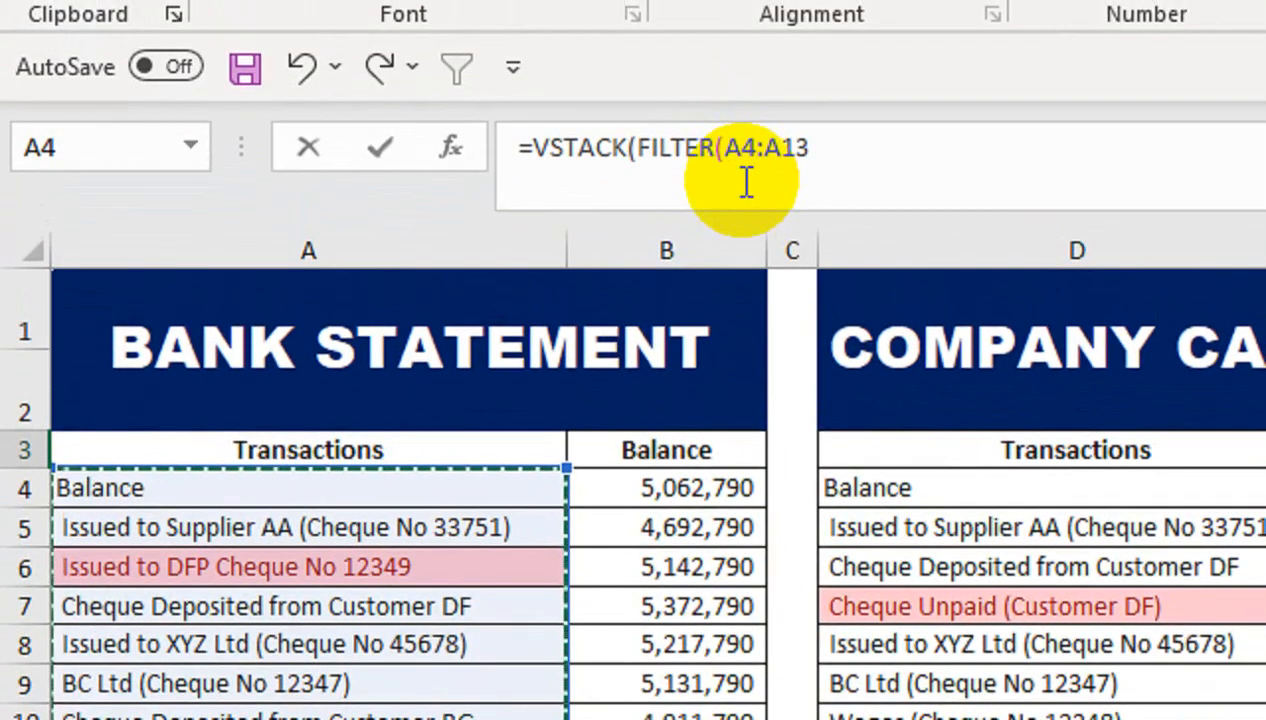
pyautogui.write(',')
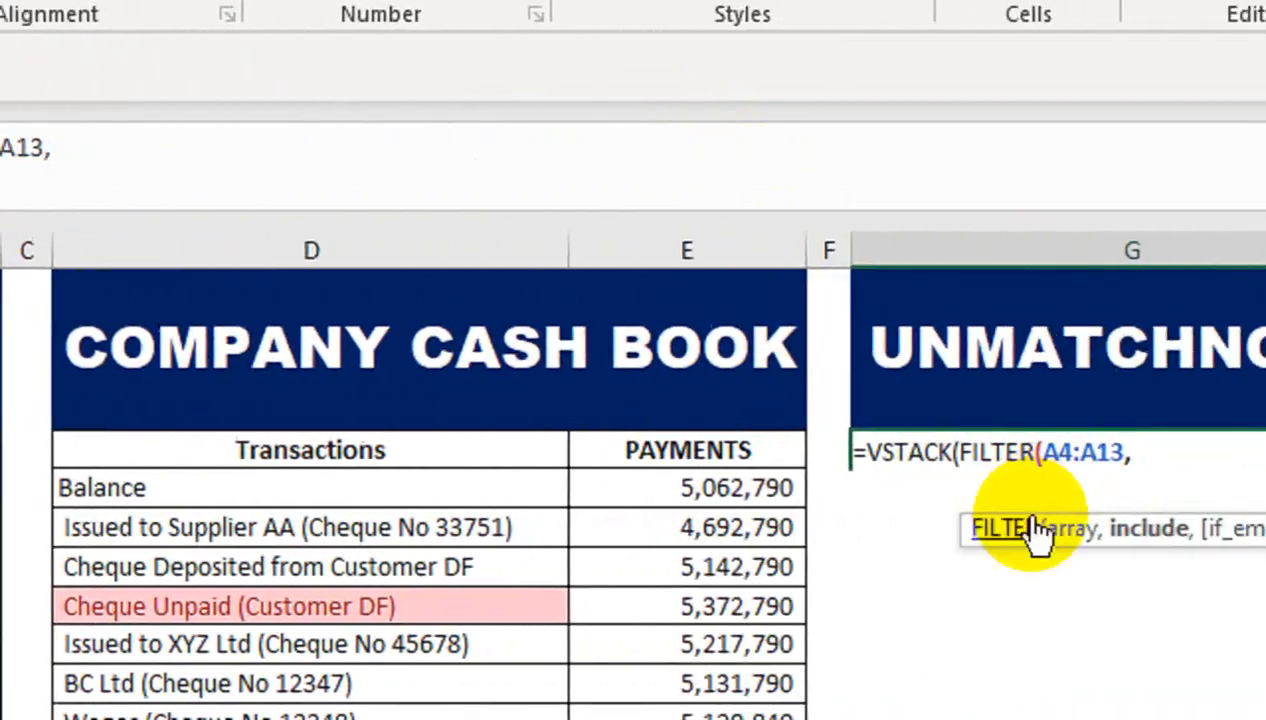
# Set the FILTER condition to NOT(COUNTIF(D4:D13,A4:A13)) and close the FILTER function's parentheses
pyautogui.write('NOT(')
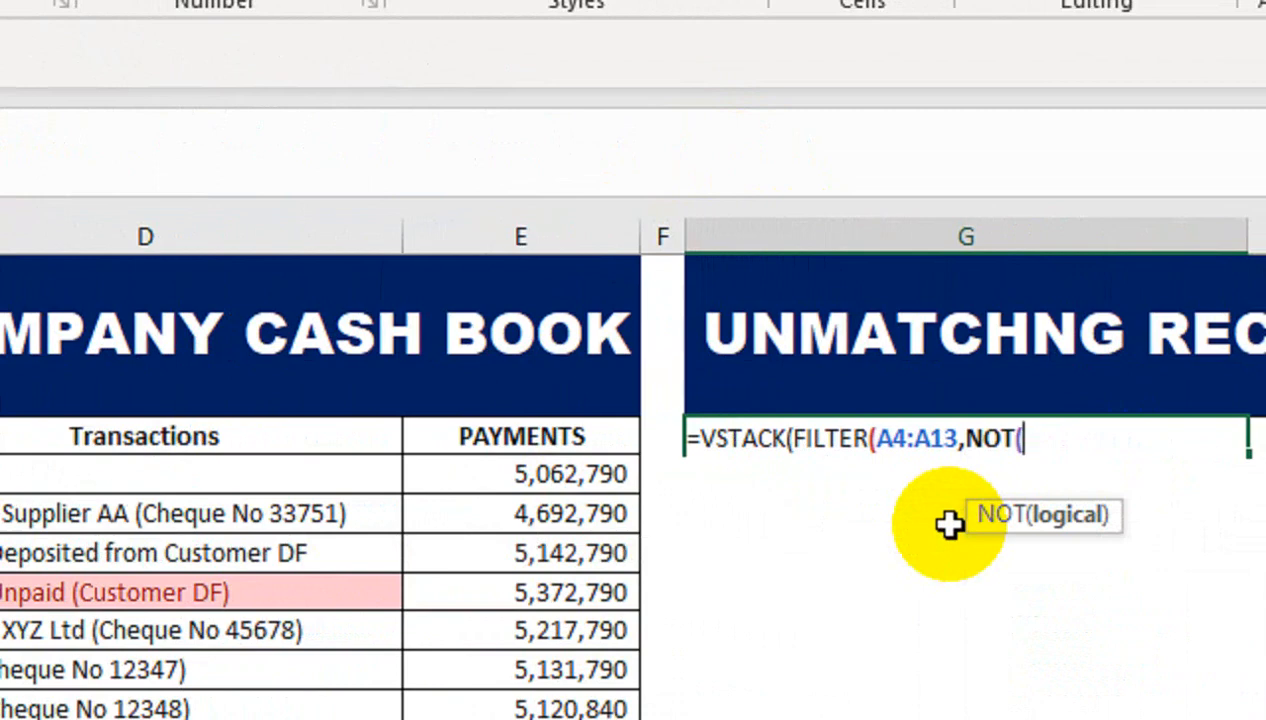
pyautogui.write('COUNTIO')
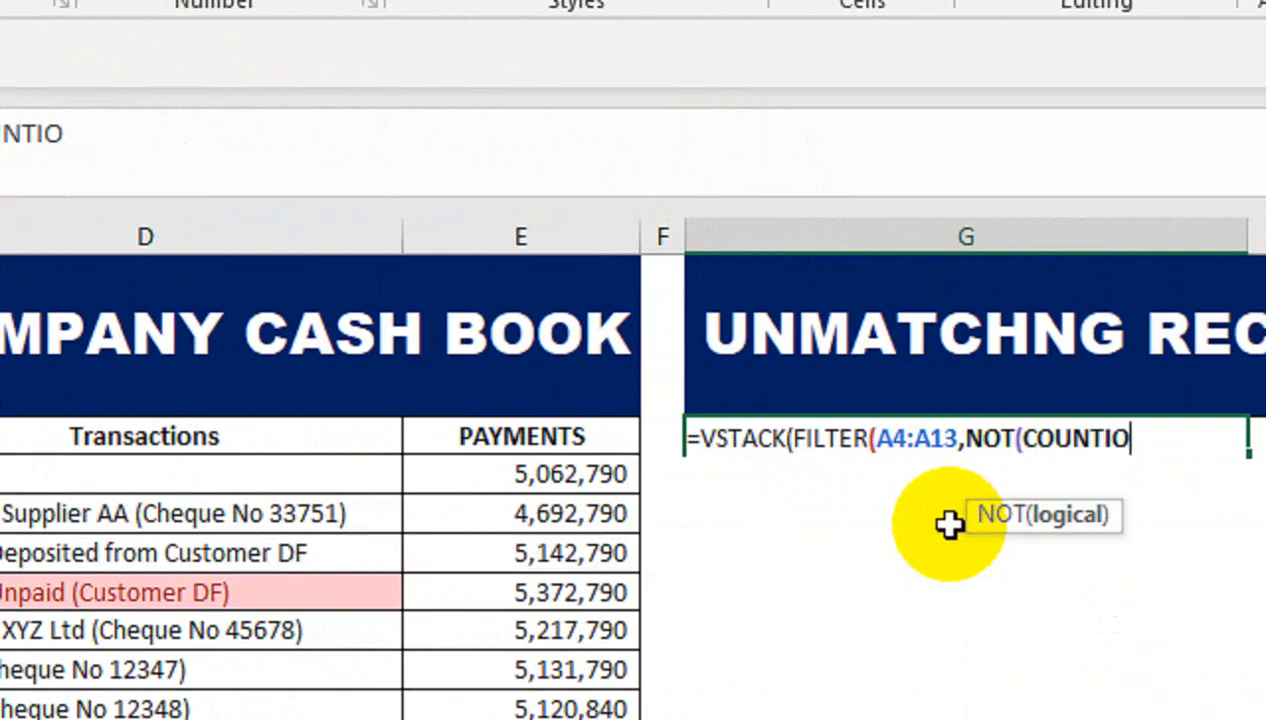
pyautogui.press('BackSpace')
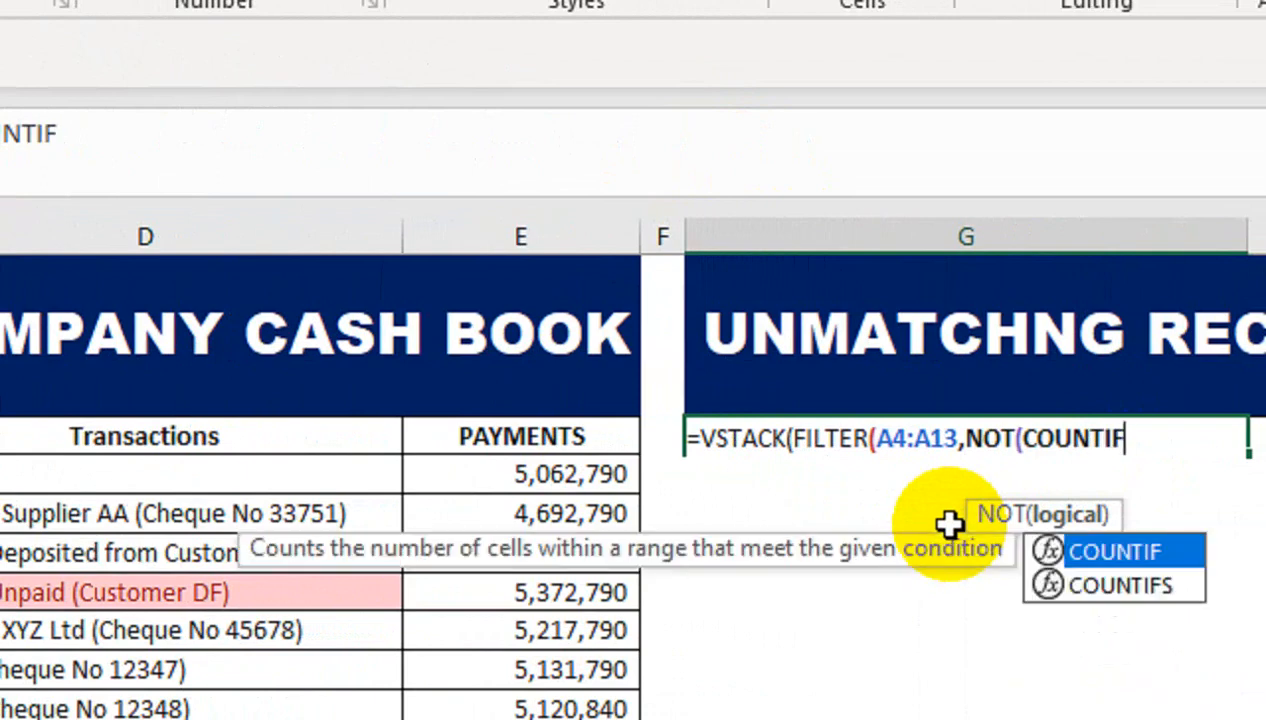
pyautogui.write('(')
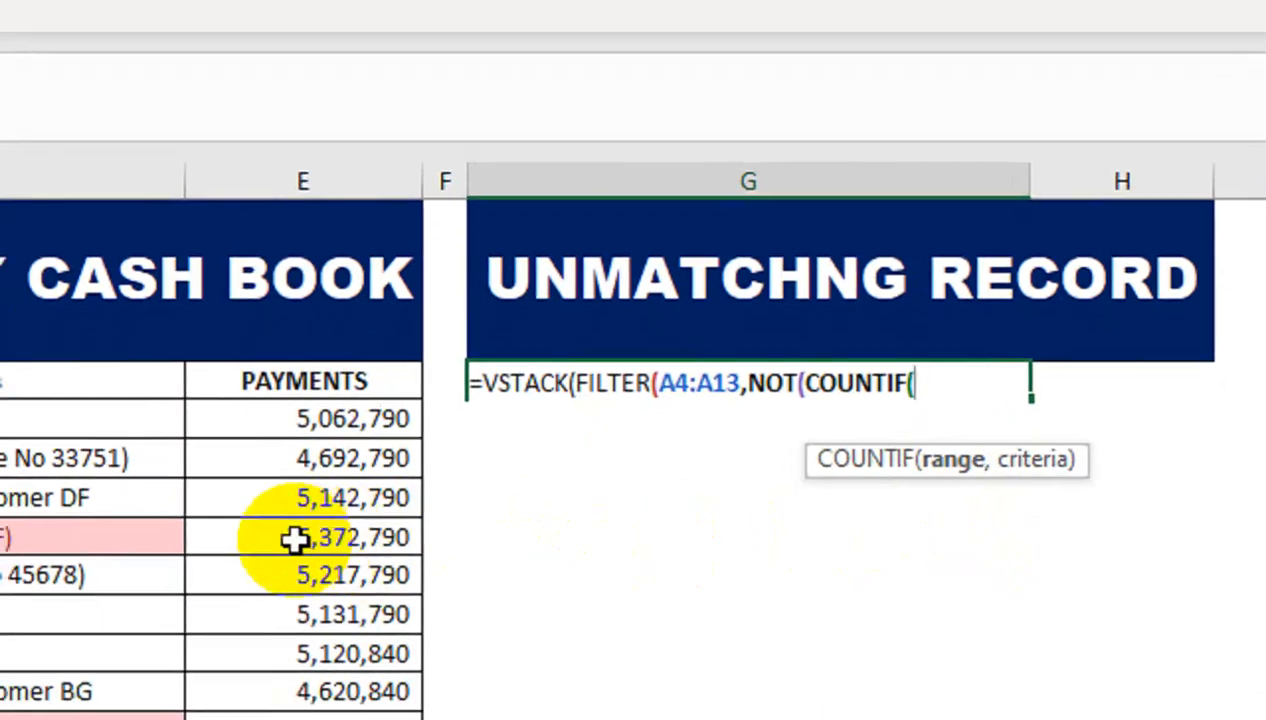
pyautogui.moveTo(9, 472); pyautogui.dragTo(0, 719)
pyautogui.moveTo(319, 549); pyautogui.dragTo(319, 538)
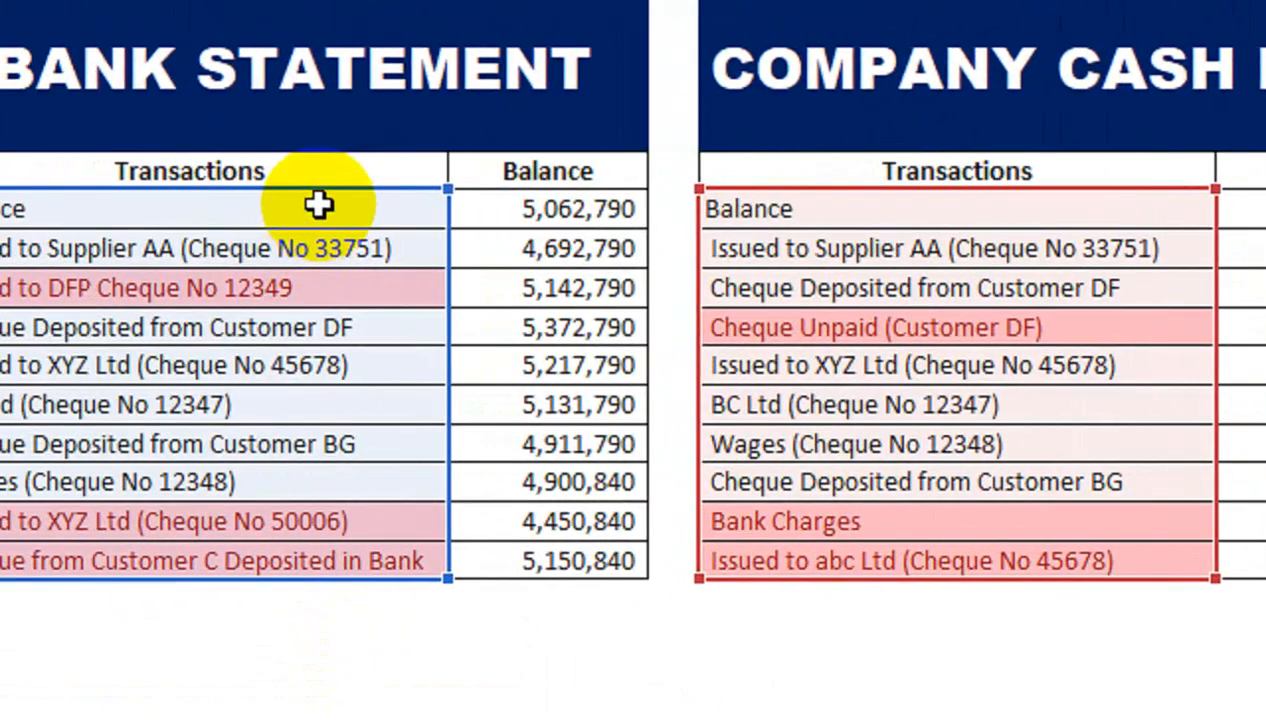
pyautogui.moveTo(319, 203); pyautogui.dragTo(302, 556)
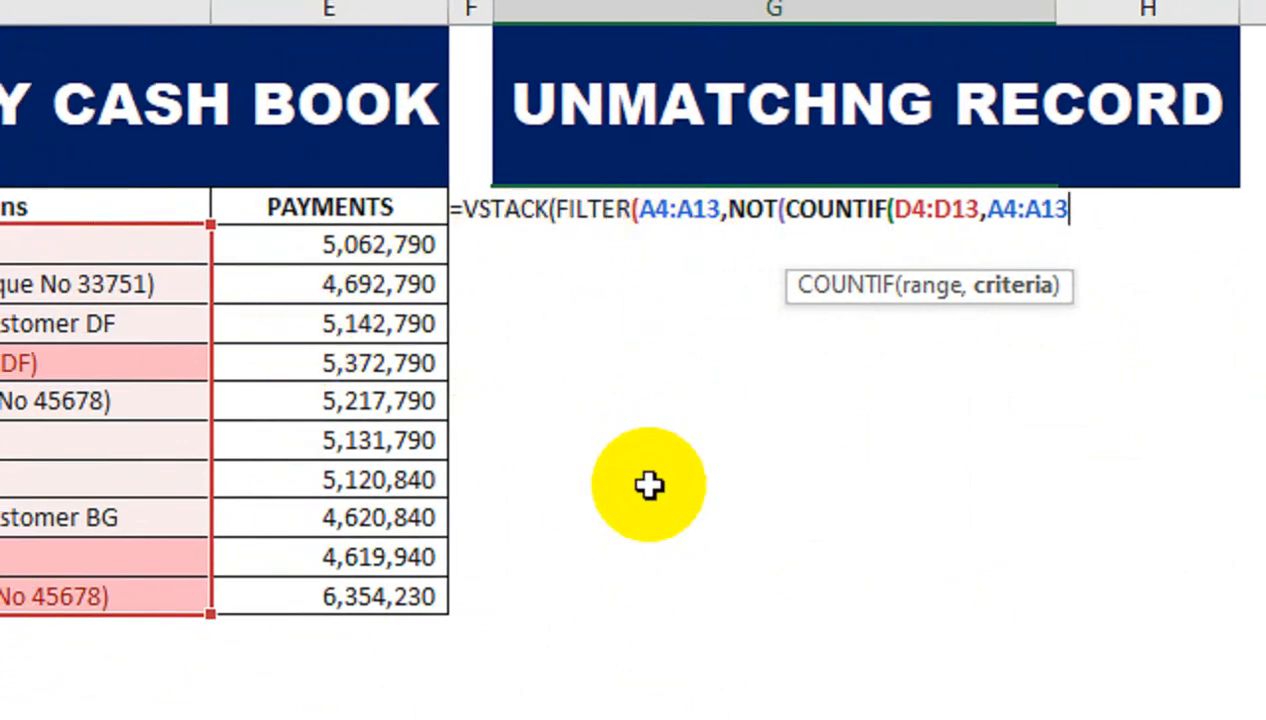
pyautogui.write(')')
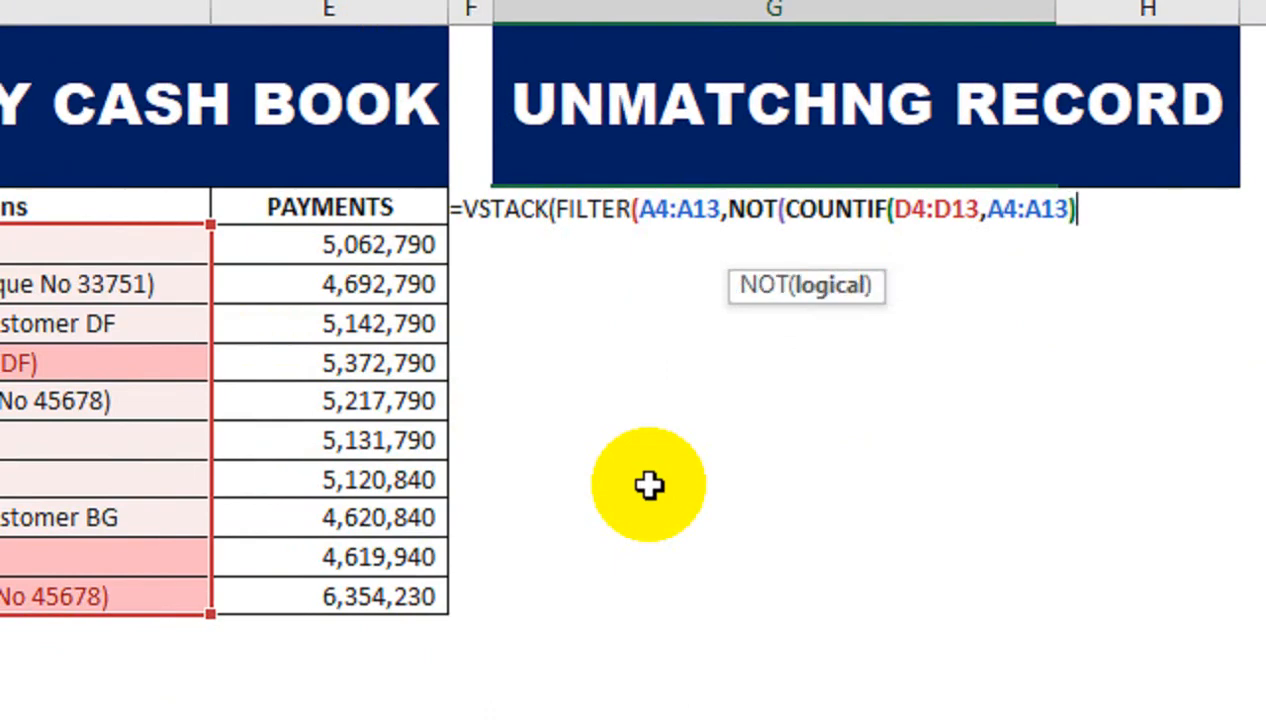
pyautogui.write('))')
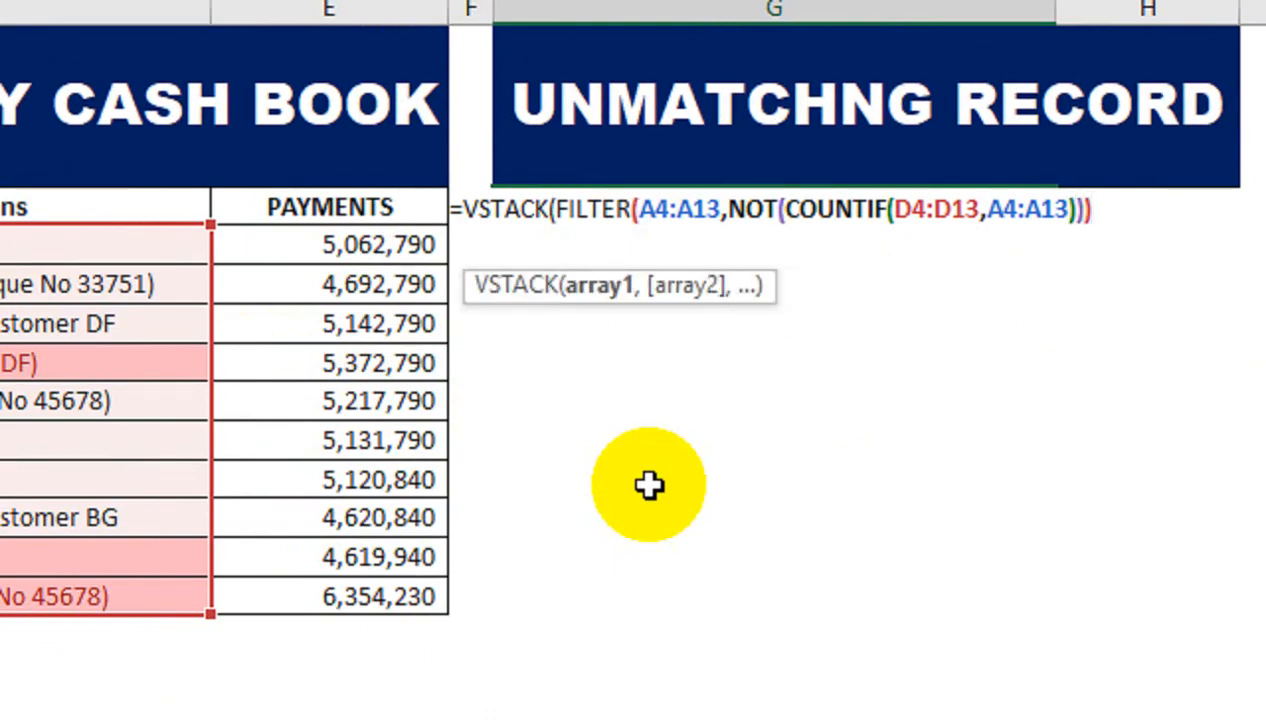
# Add a duplicate of the FILTER expression as the second array of the VSTACK formula in G3
pyautogui.write(',')
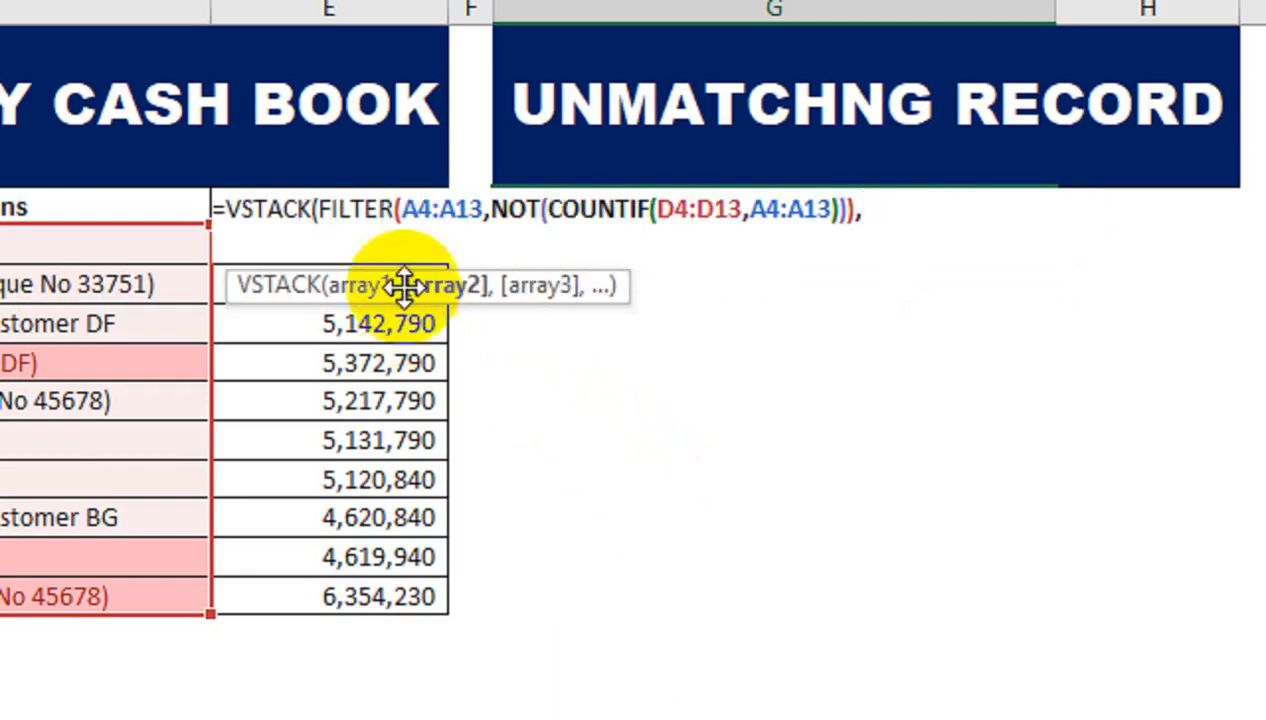
pyautogui.moveTo(318, 206); pyautogui.dragTo(862, 188)
pyautogui.hotkey('ctrl', 'c')
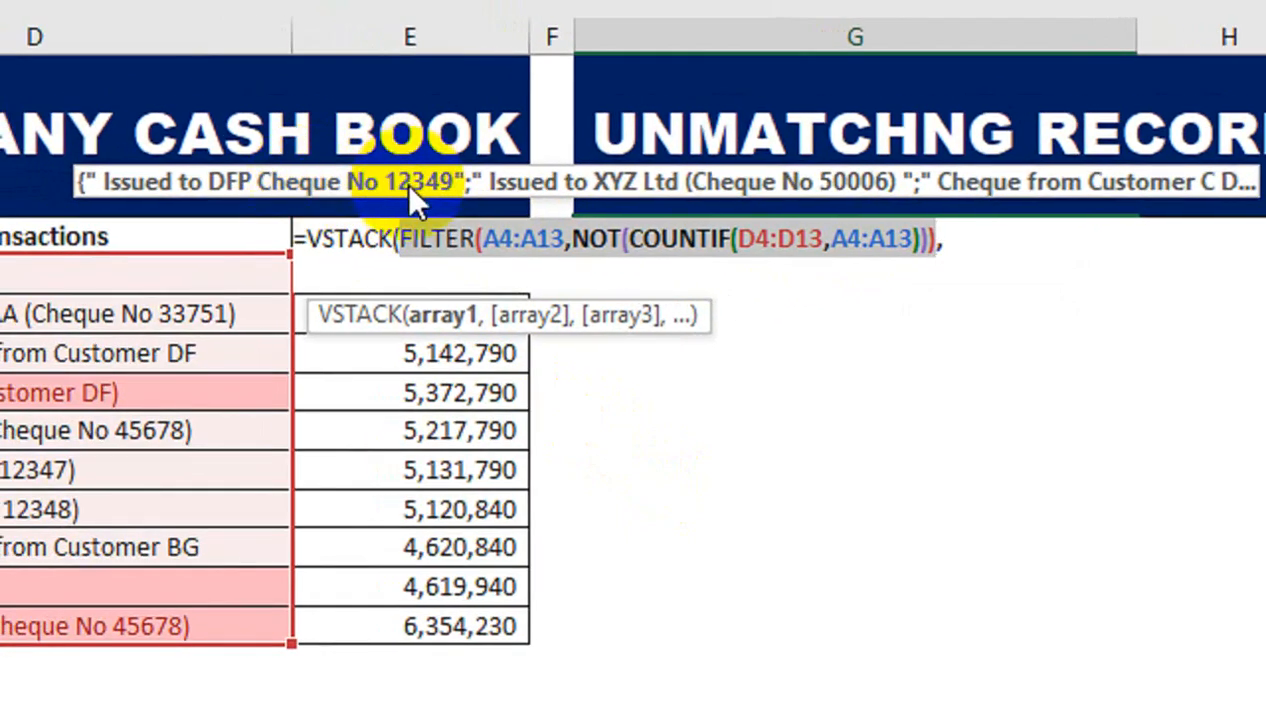
pyautogui.moveTo(500, 249)
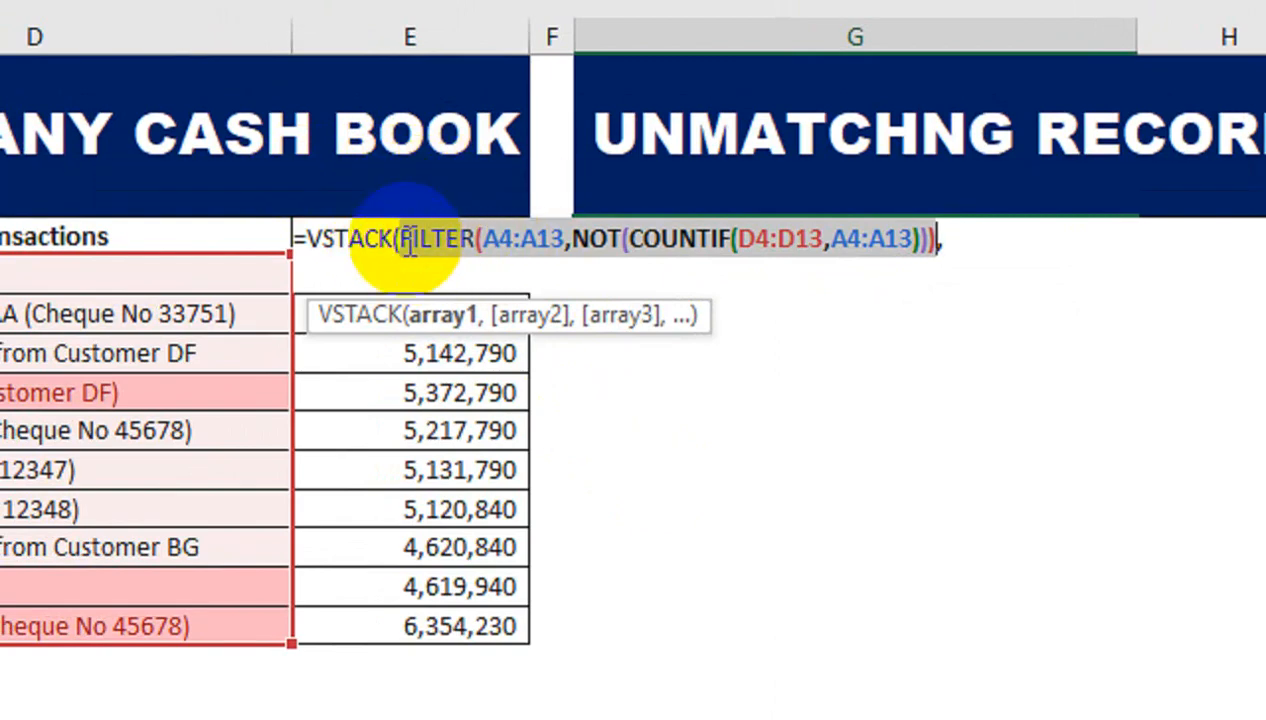
pyautogui.click(997, 246)
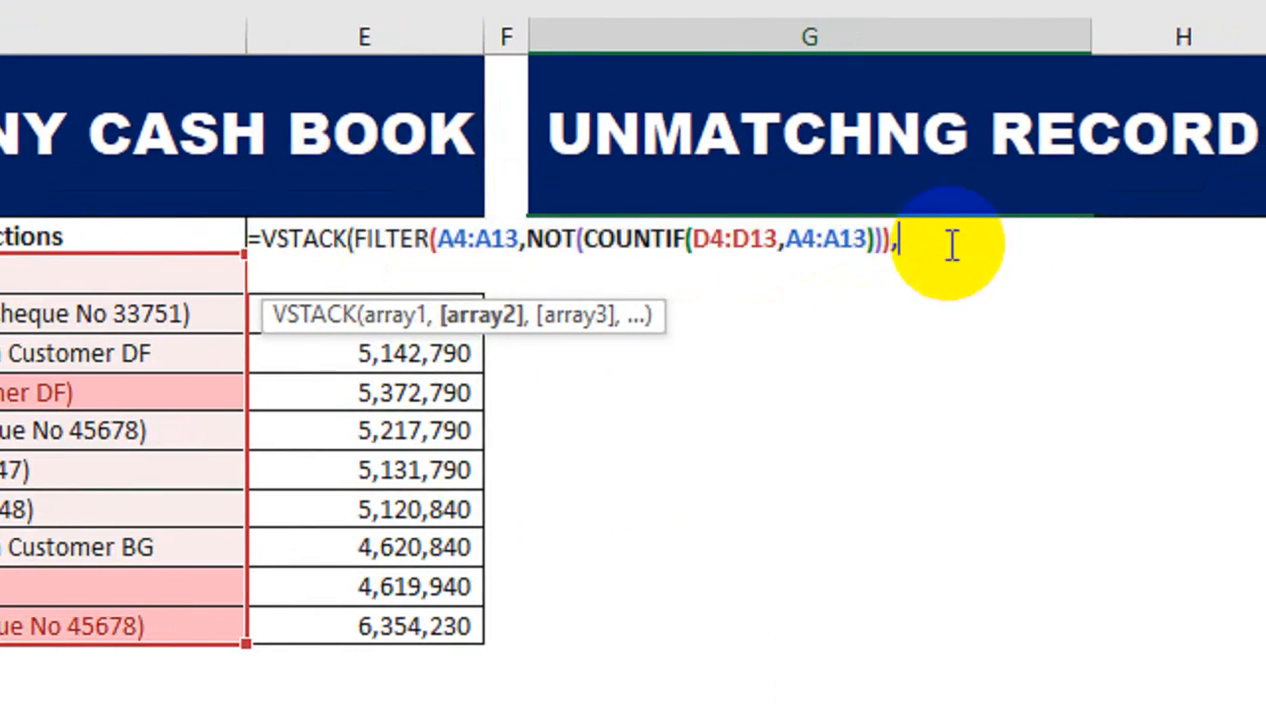
pyautogui.hotkey('ctrl', 'v')
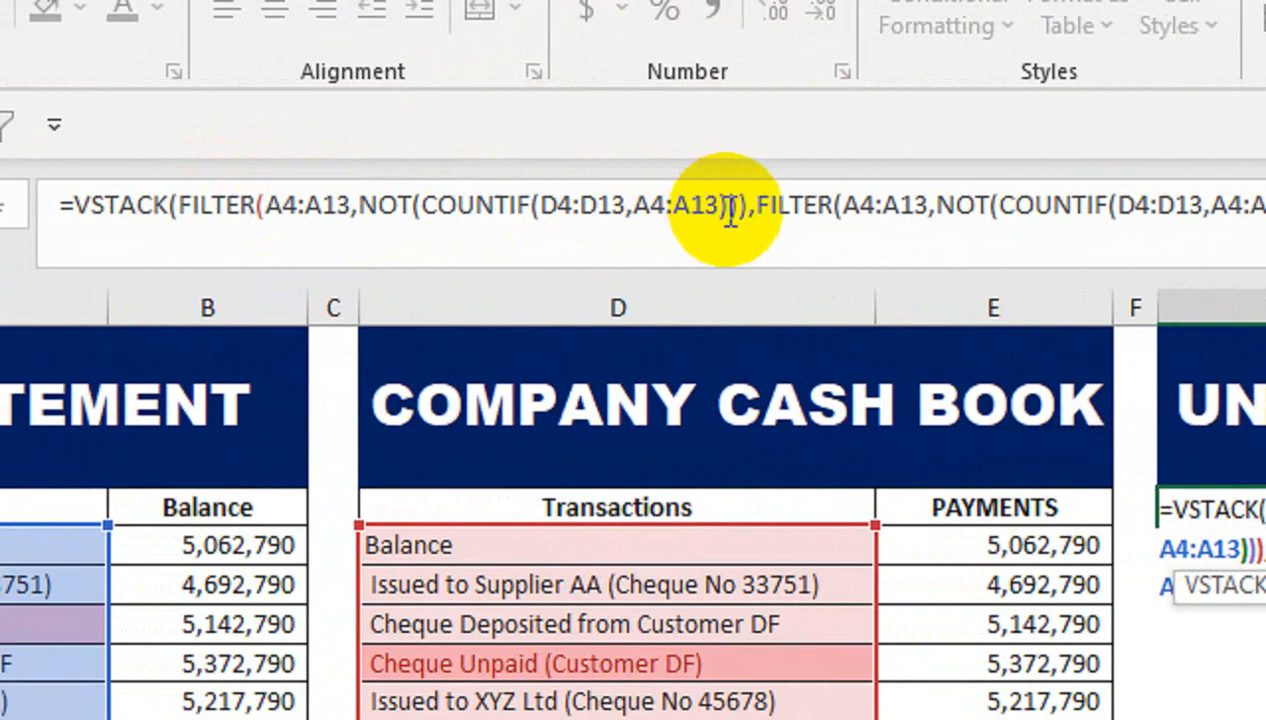
# Set the second FILTER to array D4:D13 with condition NOT(COUNTIF(A4:A13,D4:D13)), then commit the formula and accept the proposed closing-parenthesis correction
pyautogui.click(916, 205)
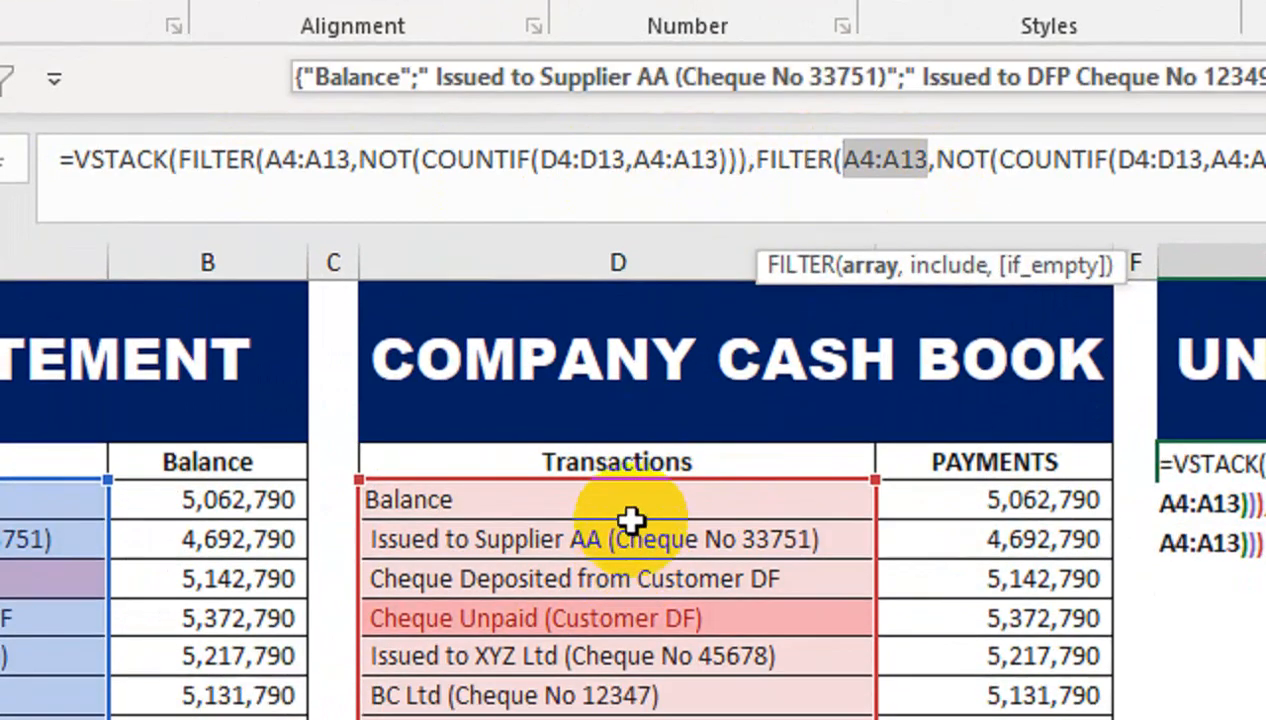
pyautogui.moveTo(633, 555); pyautogui.dragTo(640, 719)
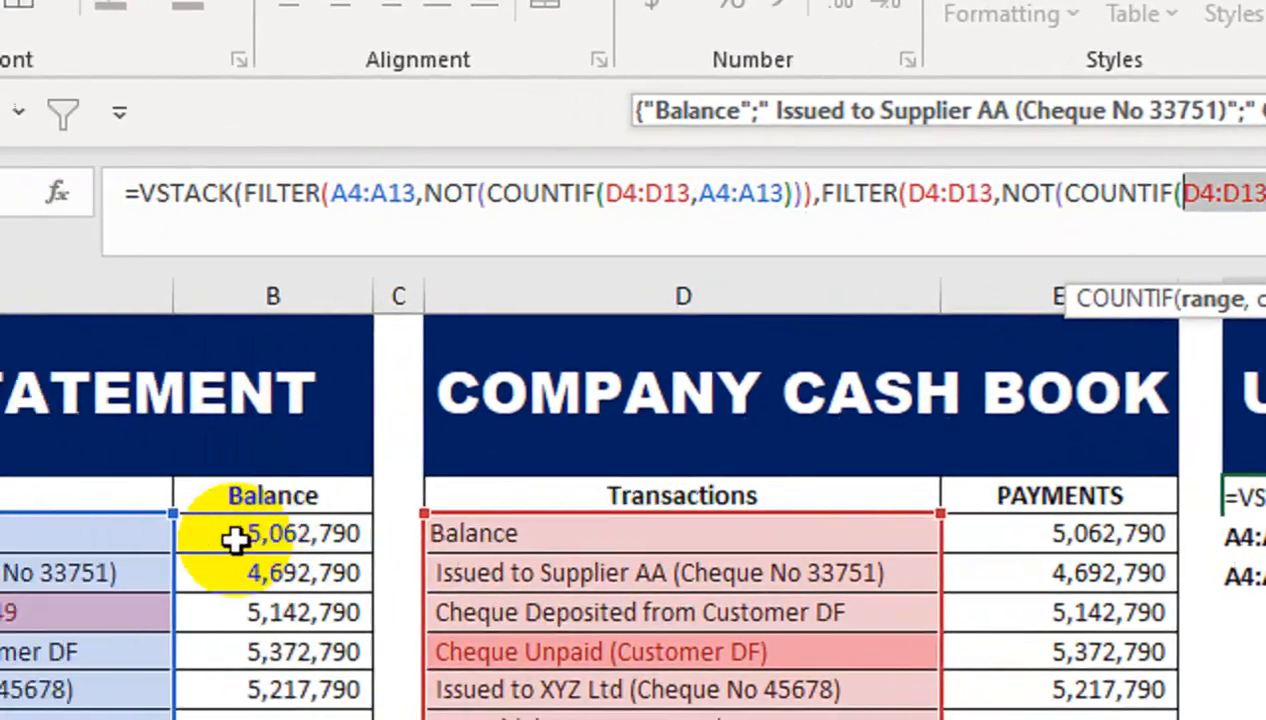
pyautogui.moveTo(198, 492); pyautogui.dragTo(316, 565)
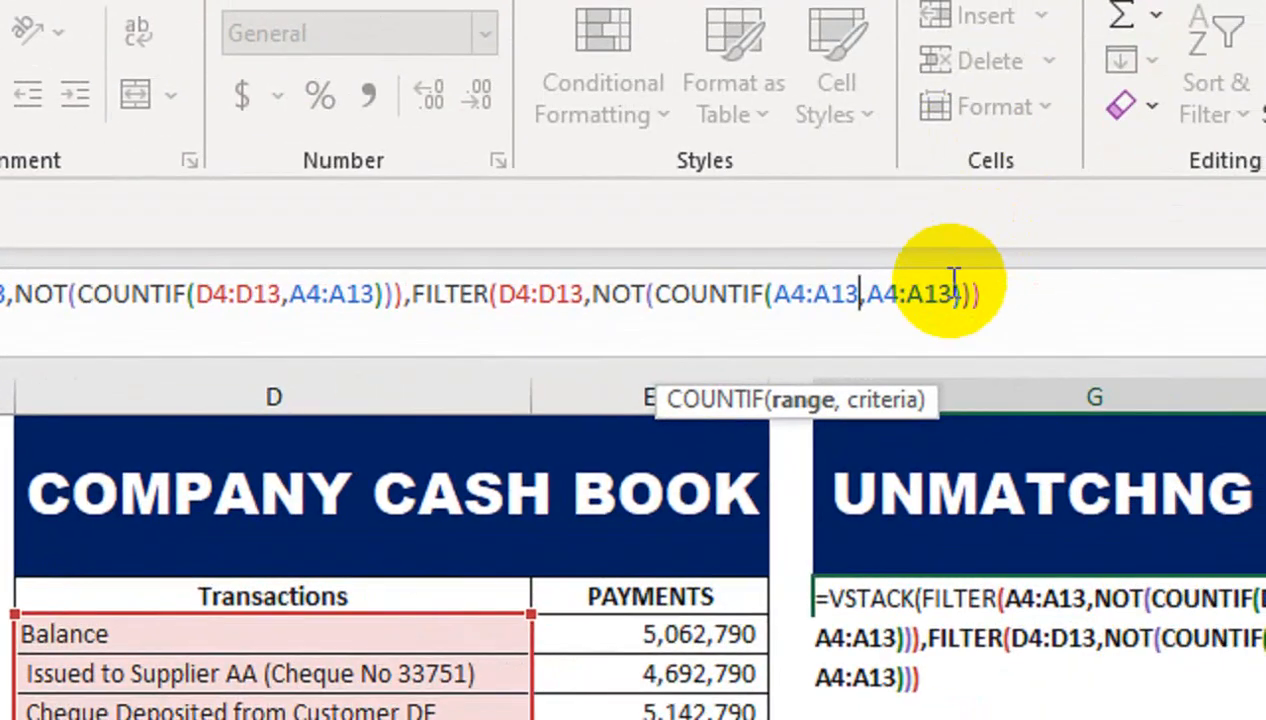
pyautogui.moveTo(952, 293); pyautogui.dragTo(866, 297)
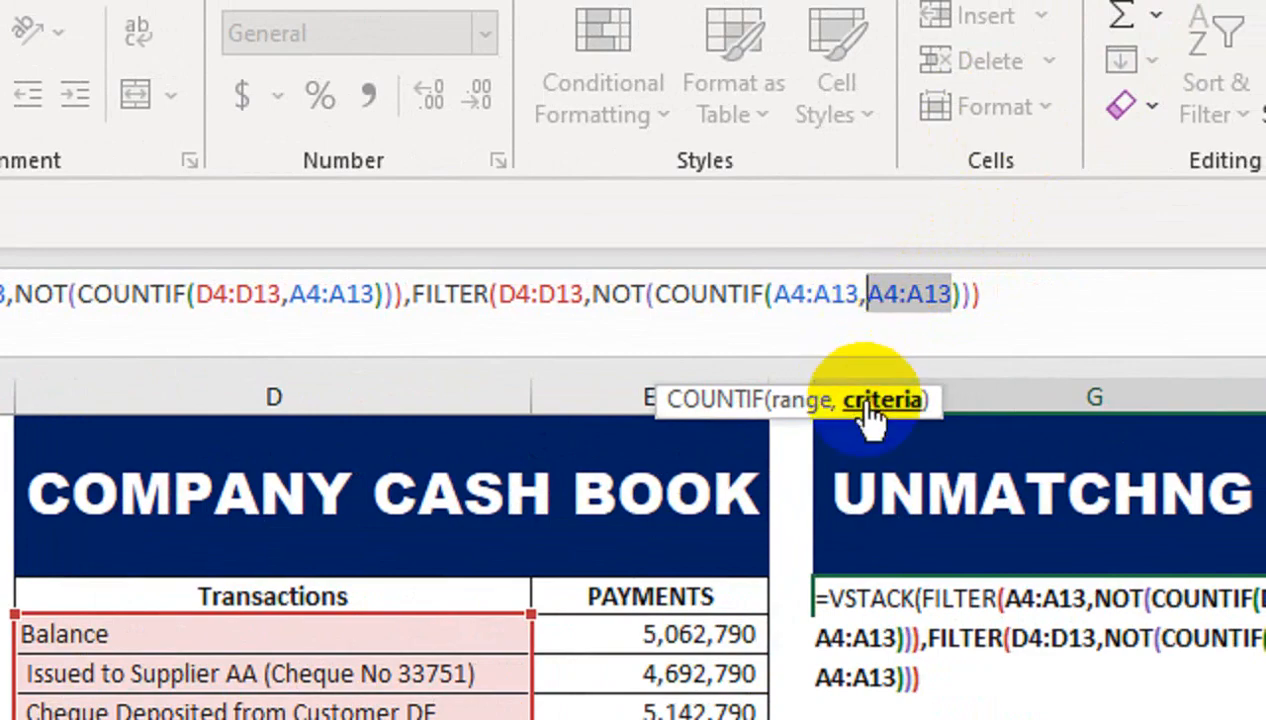
pyautogui.moveTo(331, 634)
pyautogui.mouseDown()
pyautogui.moveTo(318, 592)
pyautogui.moveTo(318, 632)
pyautogui.mouseUp()
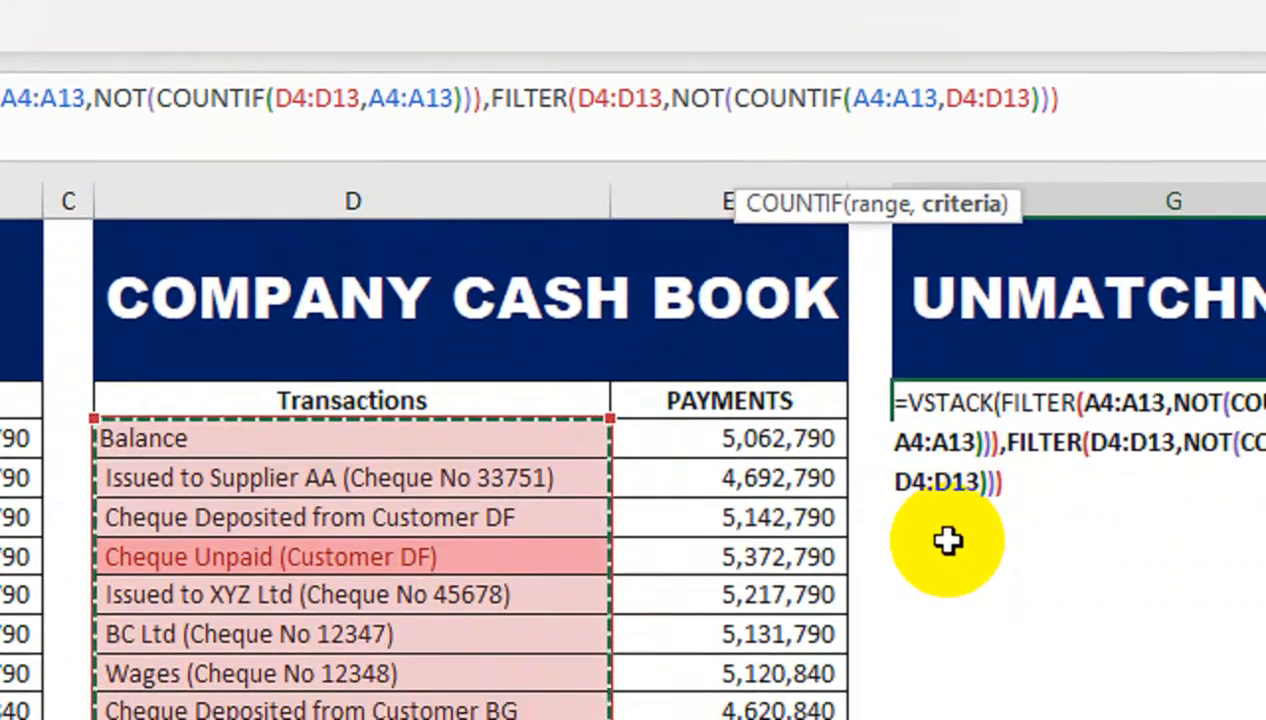
pyautogui.press('Return')
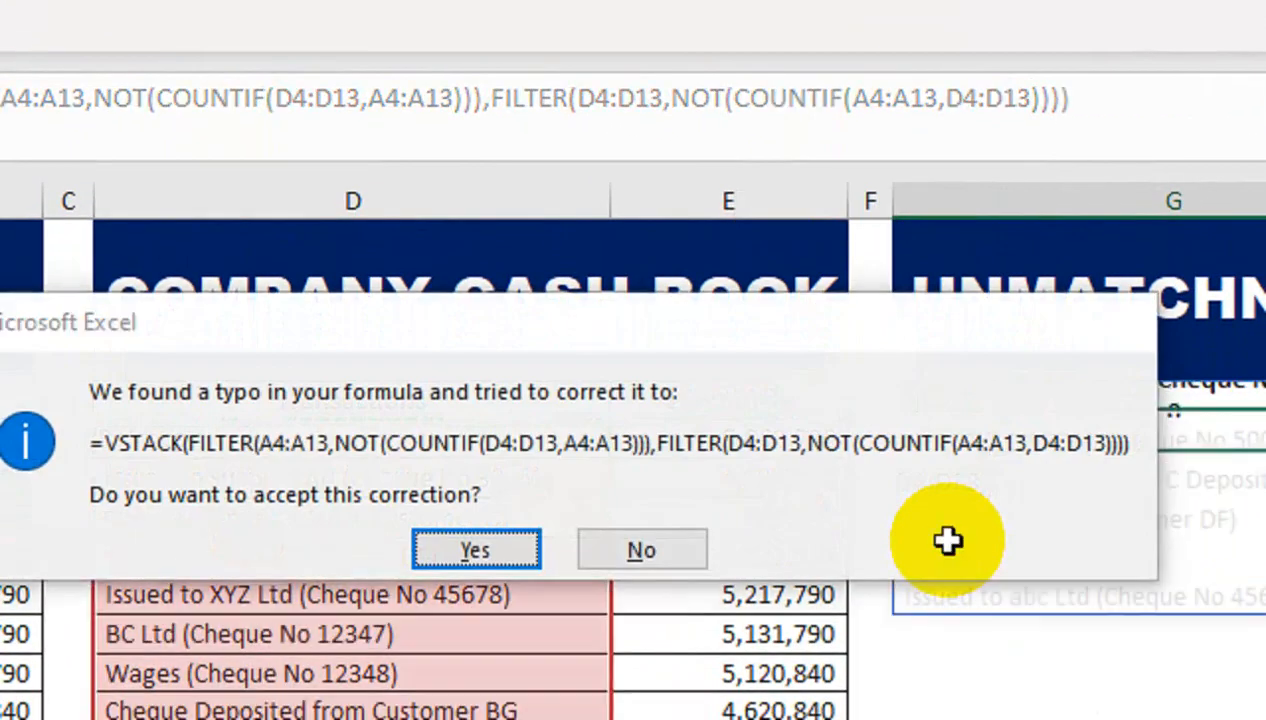
pyautogui.press('Return')
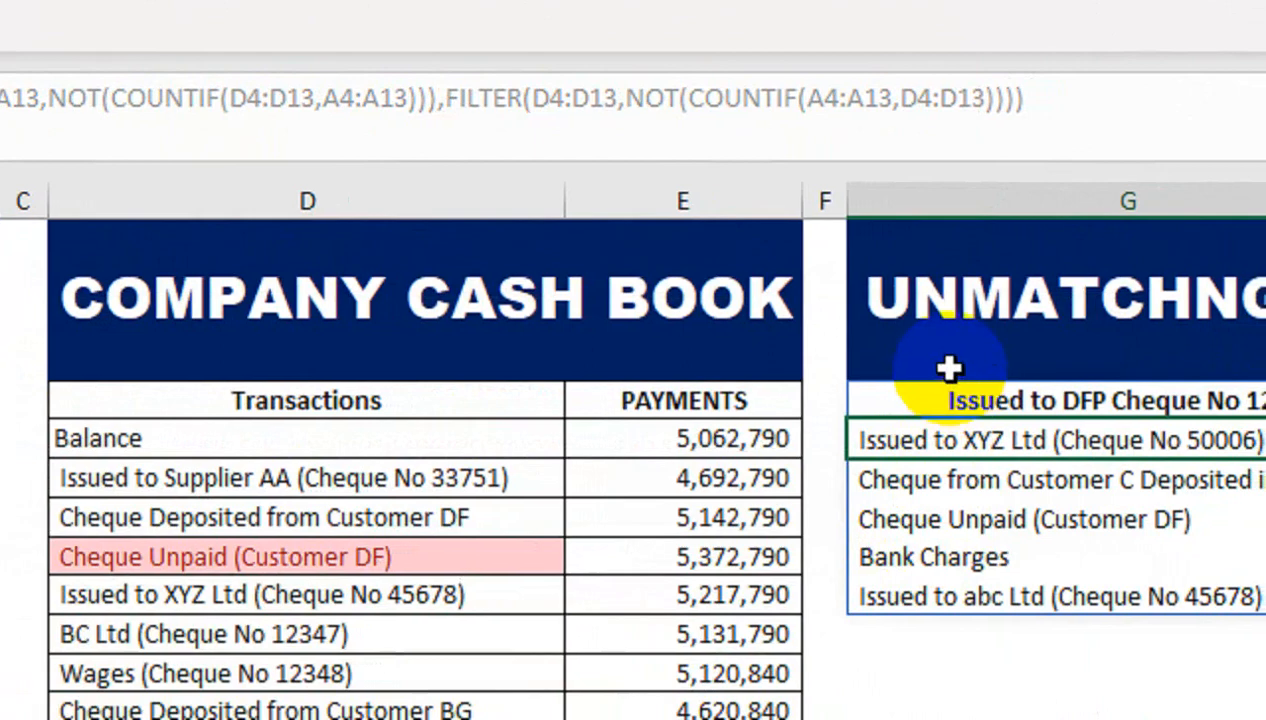
# Copy the formatting of the bank statement's Balance cell A4 onto G3
pyautogui.click(935, 392)
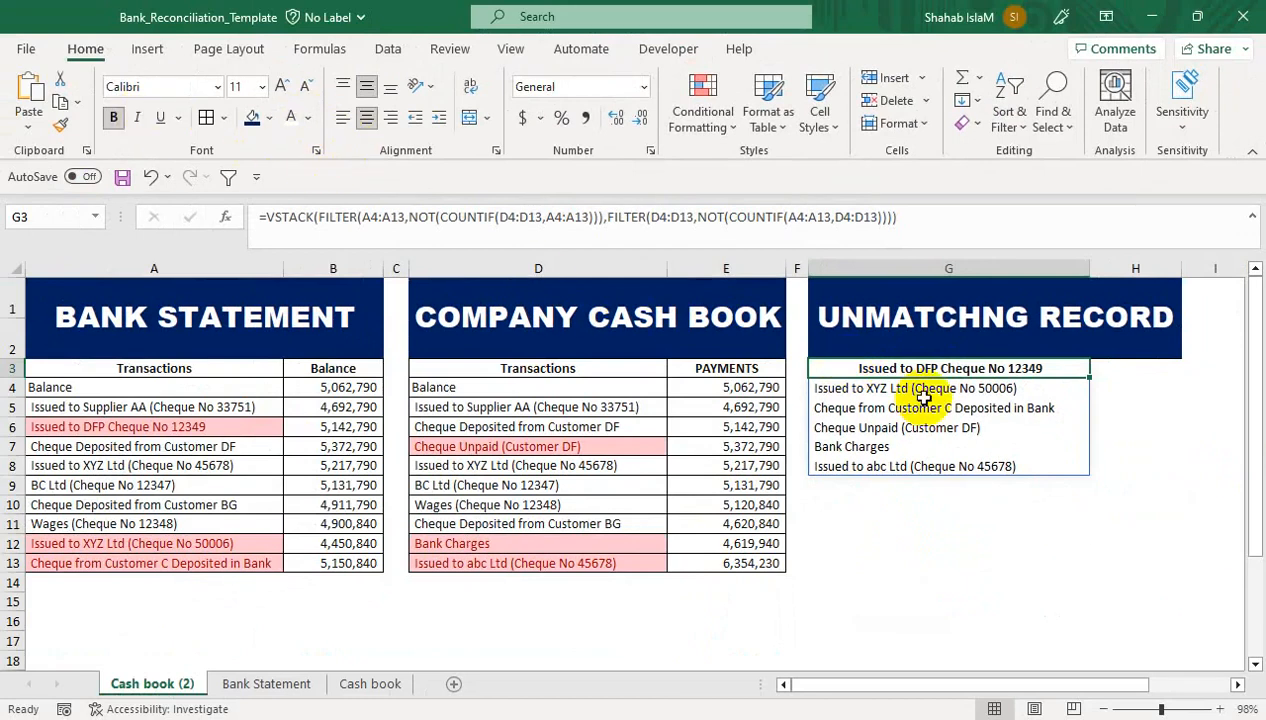
pyautogui.click(923, 397)
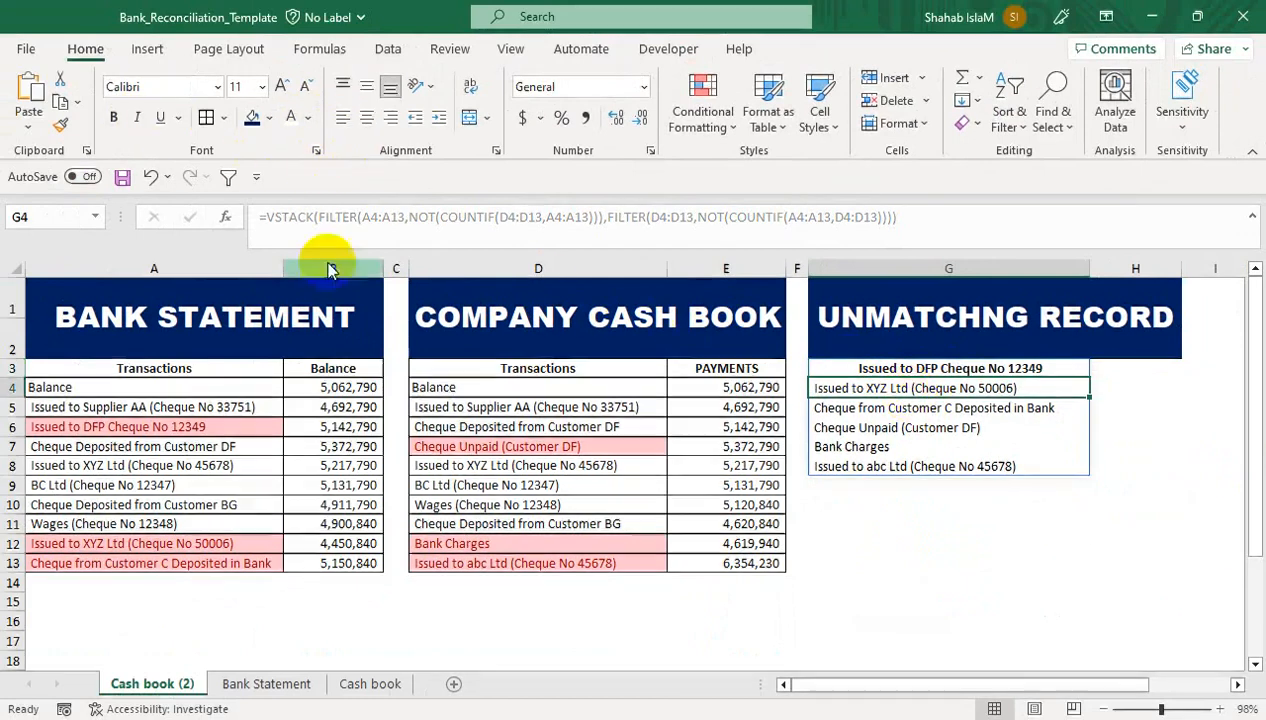
pyautogui.click(160, 388)
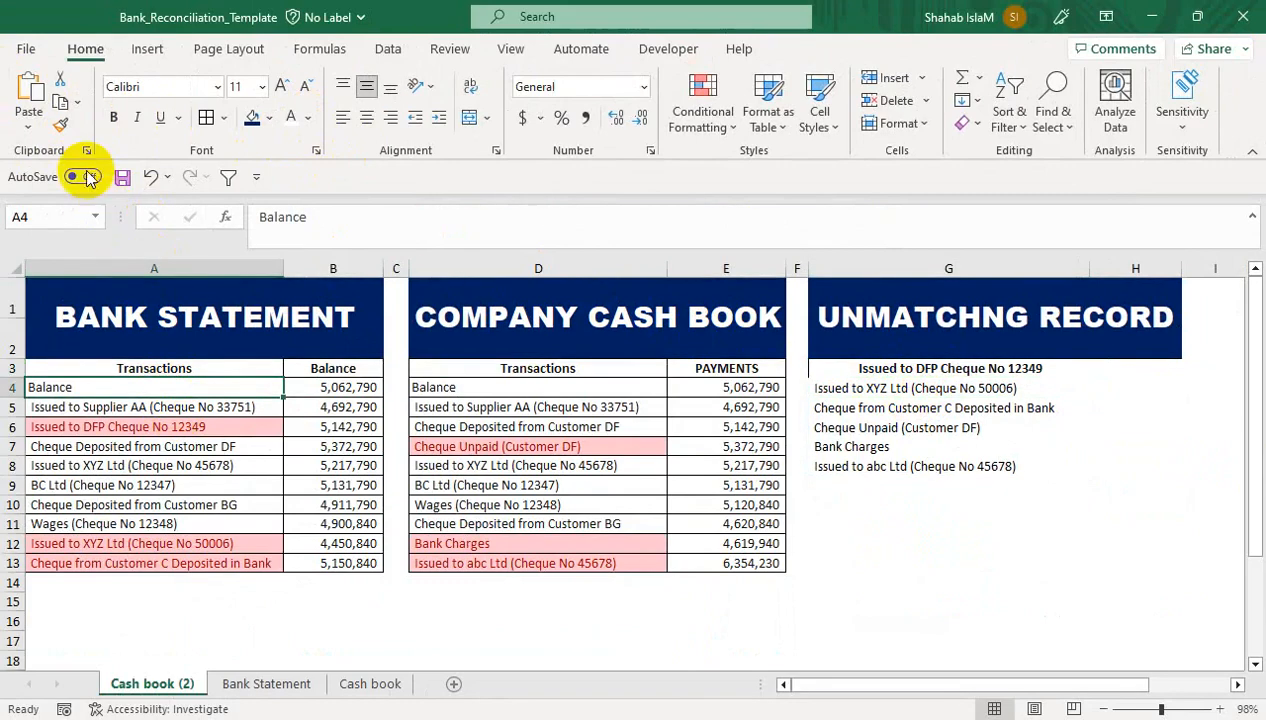
pyautogui.click(60, 125)
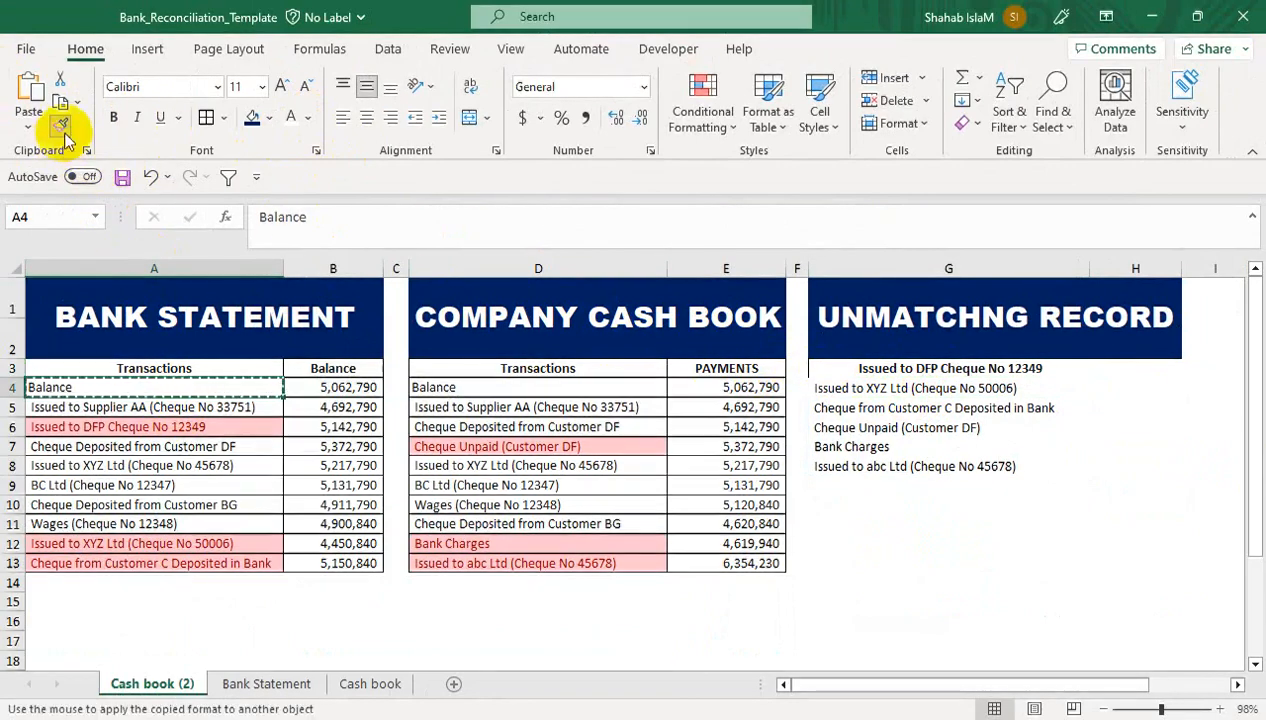
pyautogui.click(892, 371)
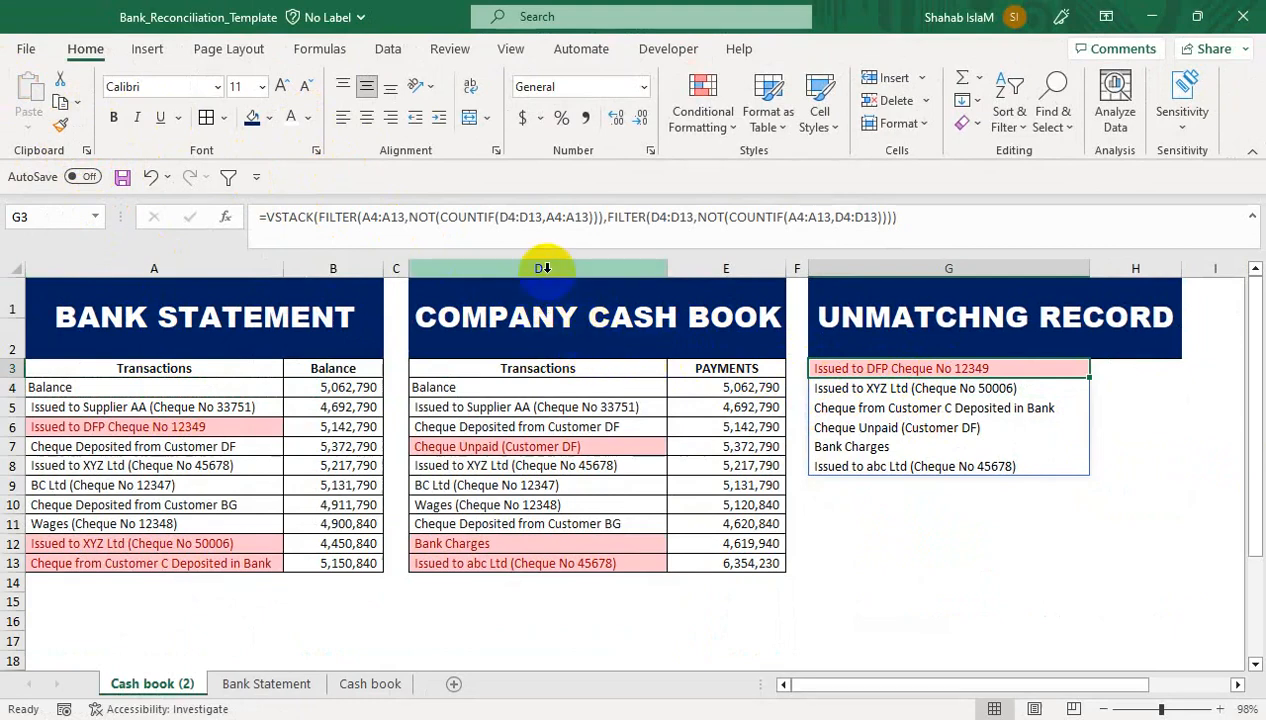
pyautogui.hotkey('ctrl', 'z')
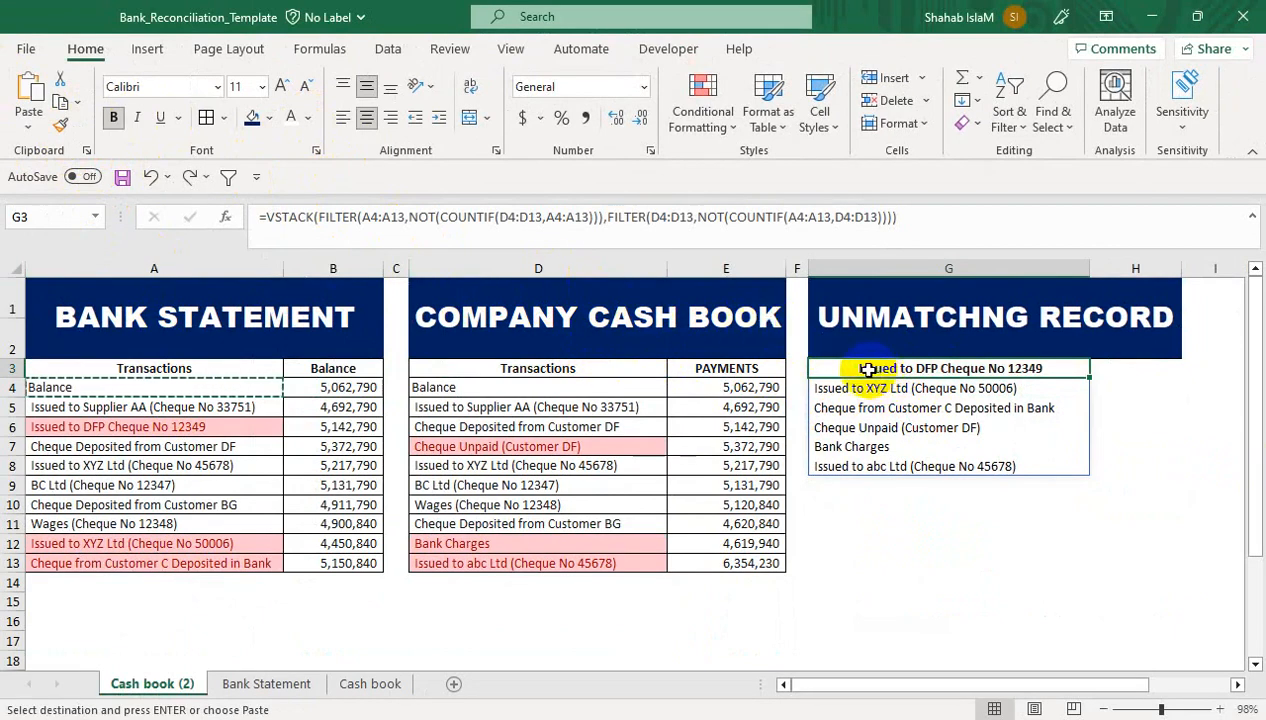
pyautogui.hotkey('ctrl', 'z')
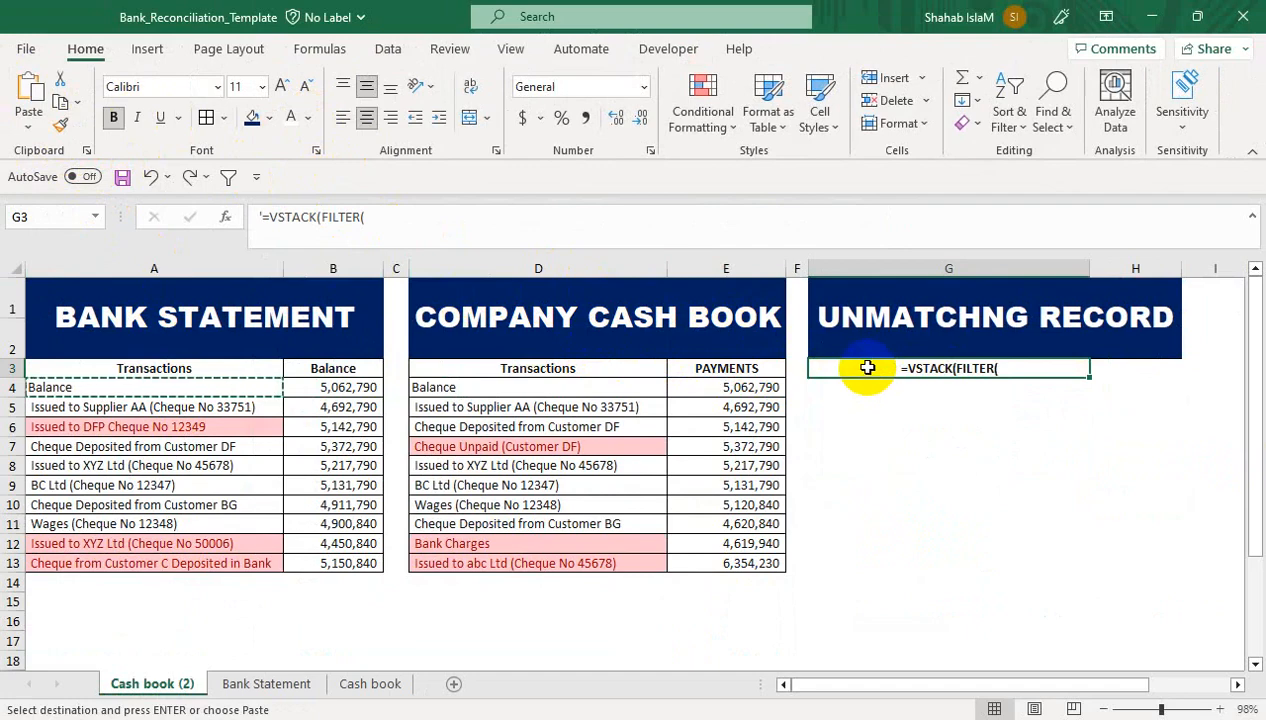
pyautogui.hotkey('ctrl', 'y')
pyautogui.hotkey('ctrl', 'y')
pyautogui.click(705, 125)
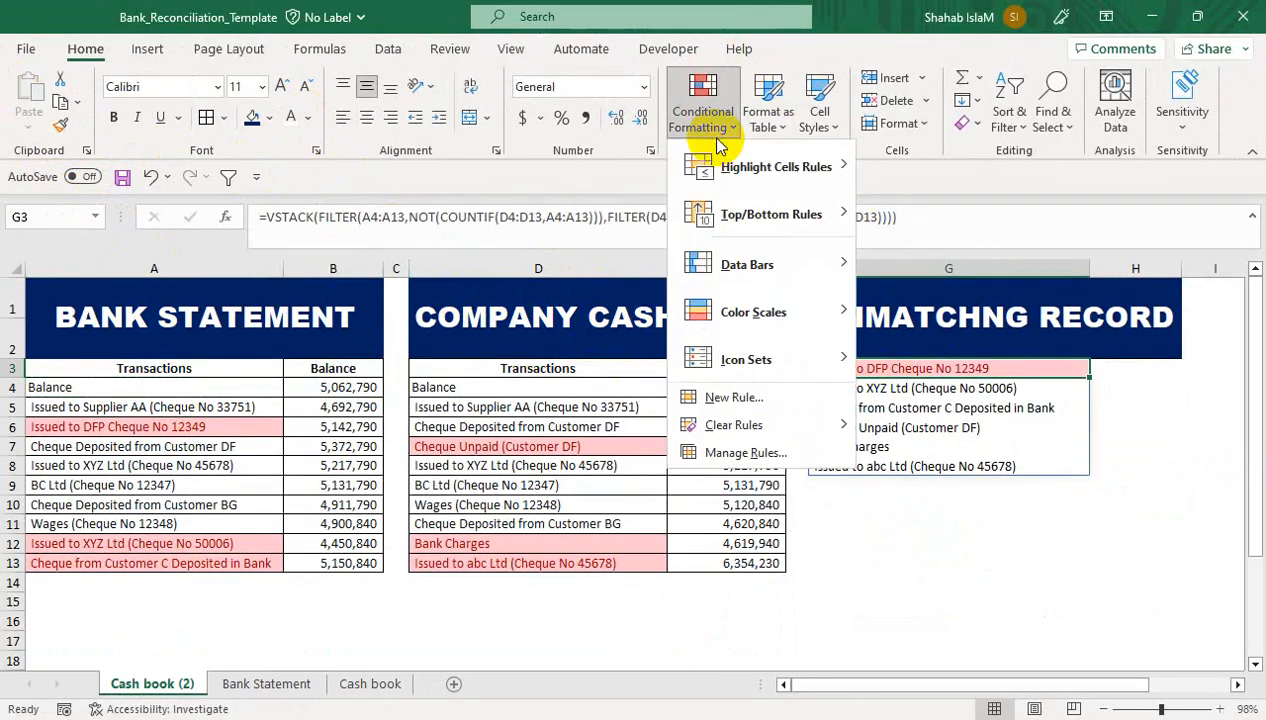
pyautogui.click(790, 470)
pyautogui.click(815, 580)
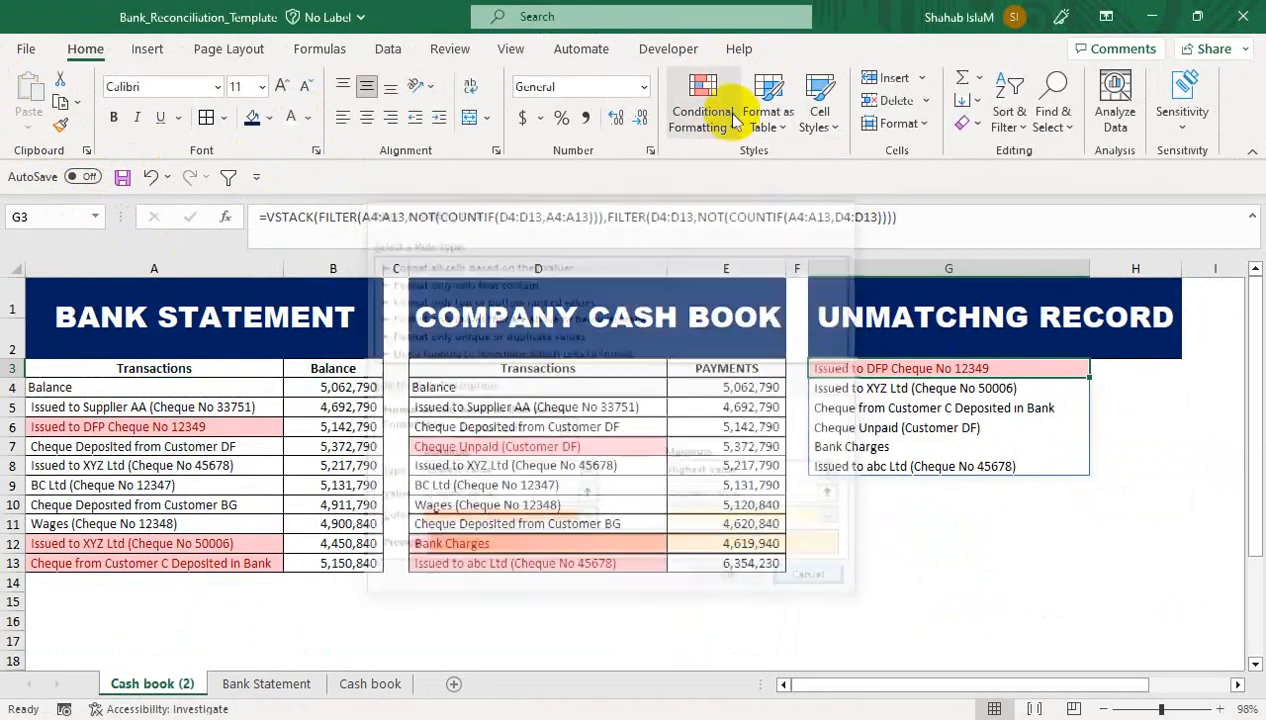
# Clear the conditional formatting rules from cell G3
pyautogui.click(703, 110)
pyautogui.moveTo(800, 425)
pyautogui.click(903, 428)
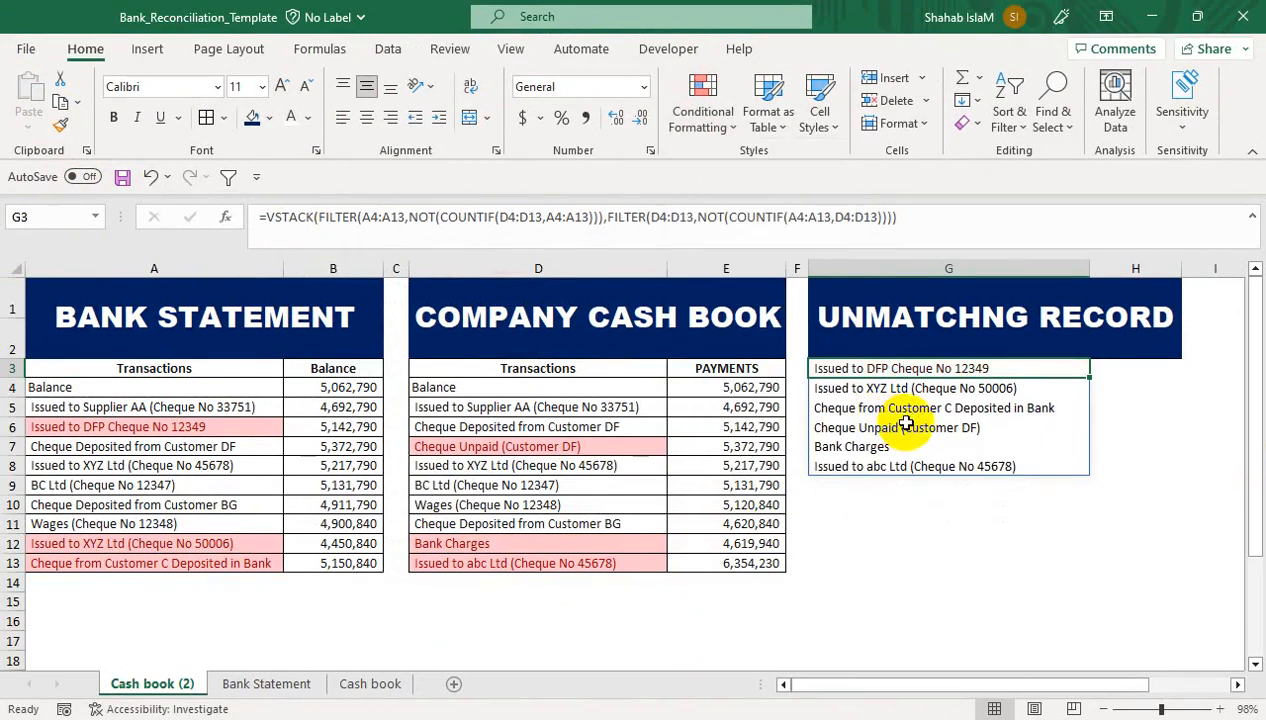
pyautogui.click(913, 399)
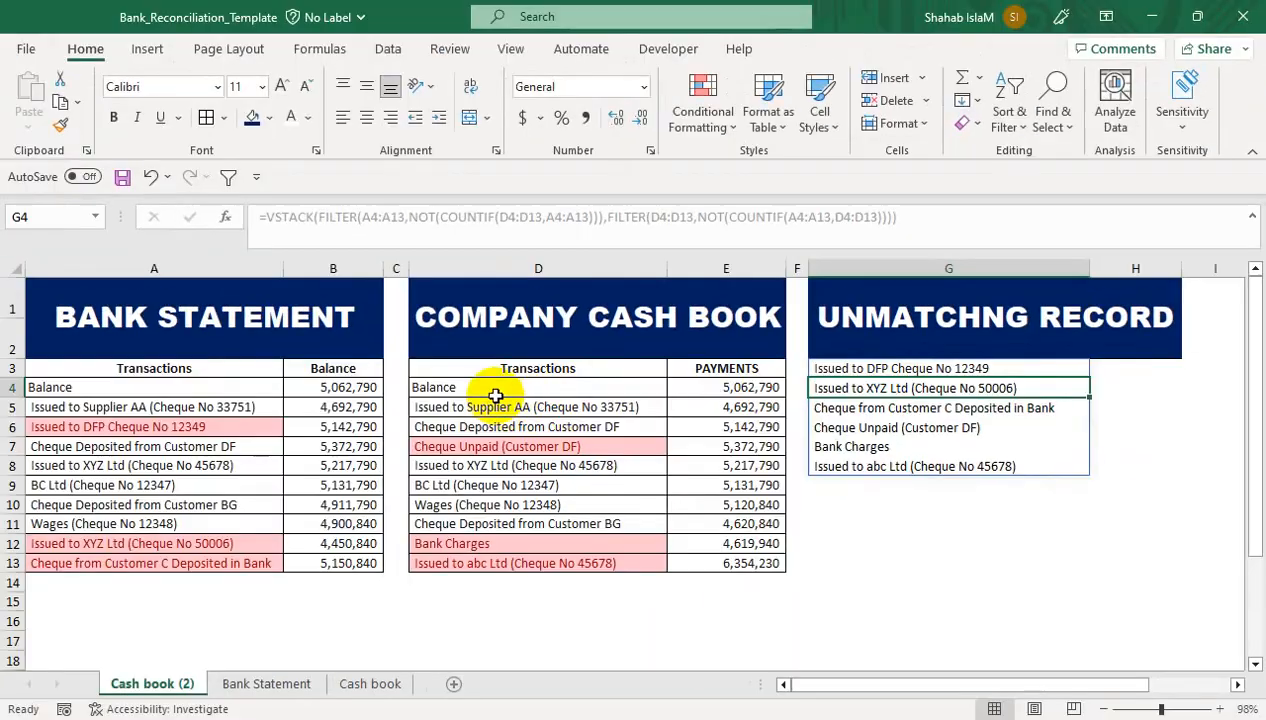
# Clear the conditional formatting rules from the transaction ranges D4:D13 and A4:A13 together
pyautogui.moveTo(606, 256); pyautogui.dragTo(580, 434)
pyautogui.moveTo(481, 479); pyautogui.dragTo(469, 565)
pyautogui.moveTo(181, 385); pyautogui.dragTo(164, 560)
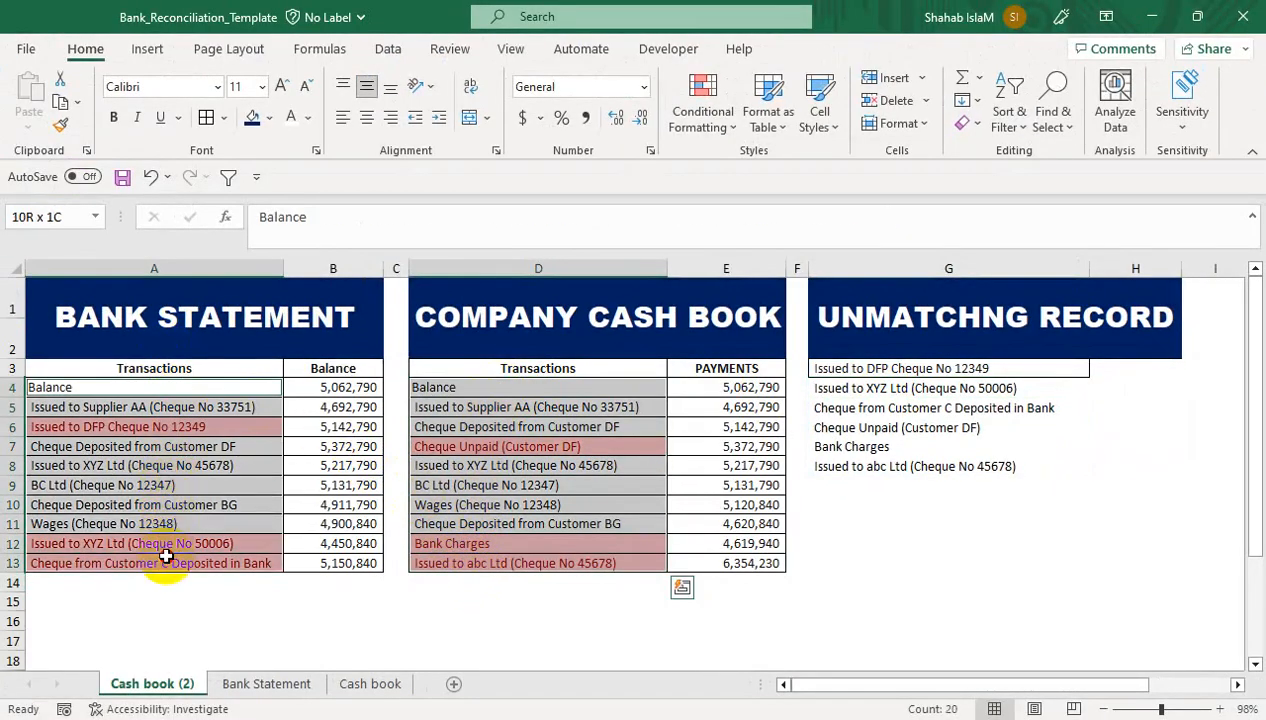
pyautogui.click(731, 125)
pyautogui.moveTo(818, 427)
pyautogui.click(880, 430)
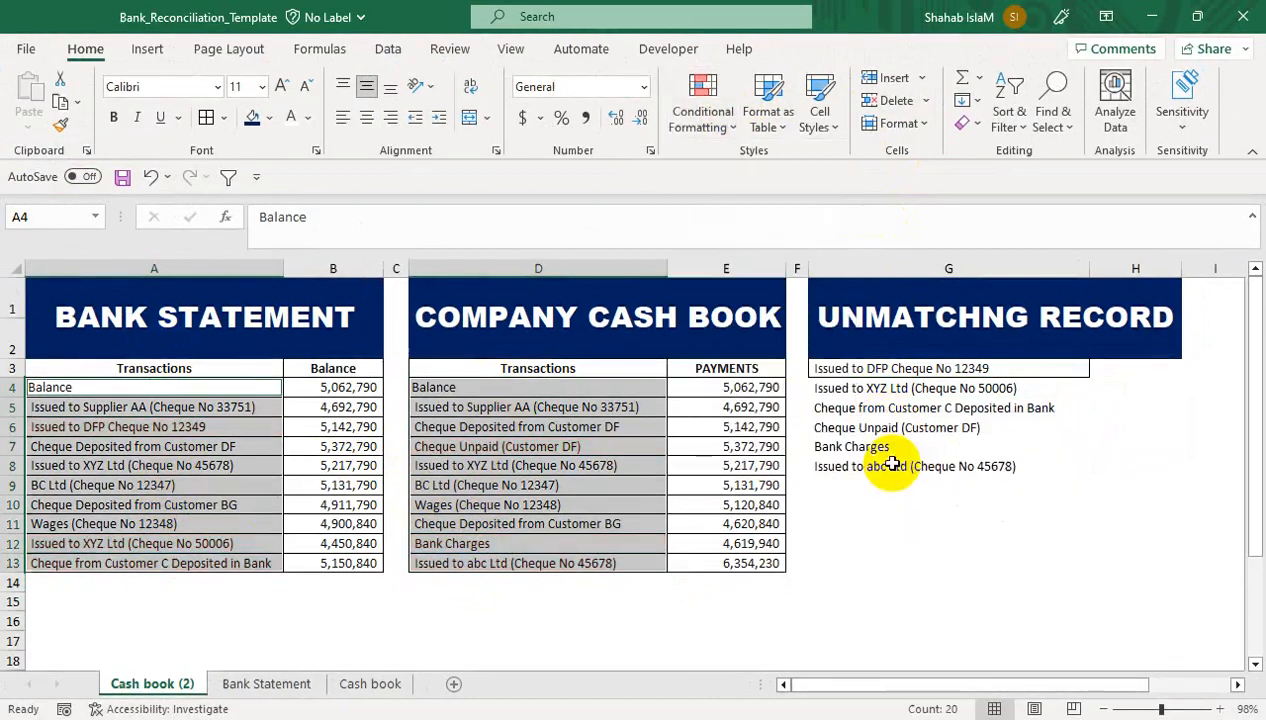
# Highlight the unique values in both selected transaction ranges with Light Red Fill with Dark Red Text
pyautogui.click(720, 120)
pyautogui.moveTo(760, 170)
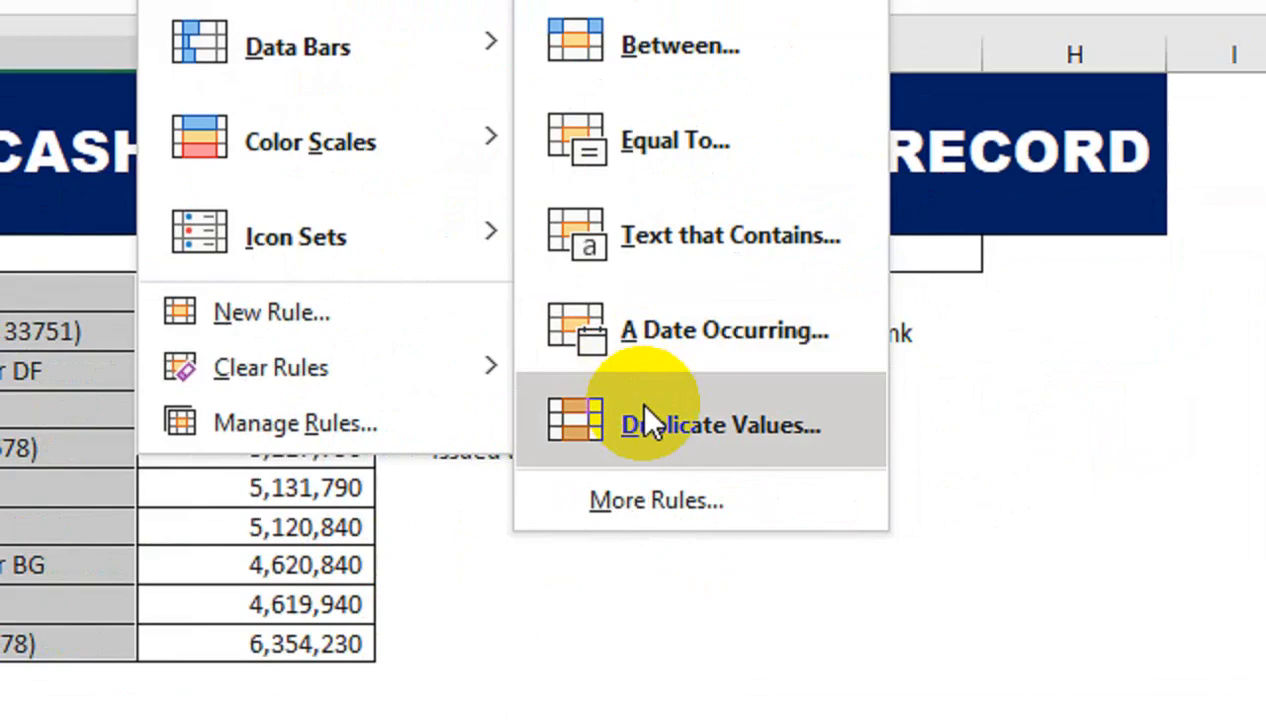
pyautogui.click(648, 422)
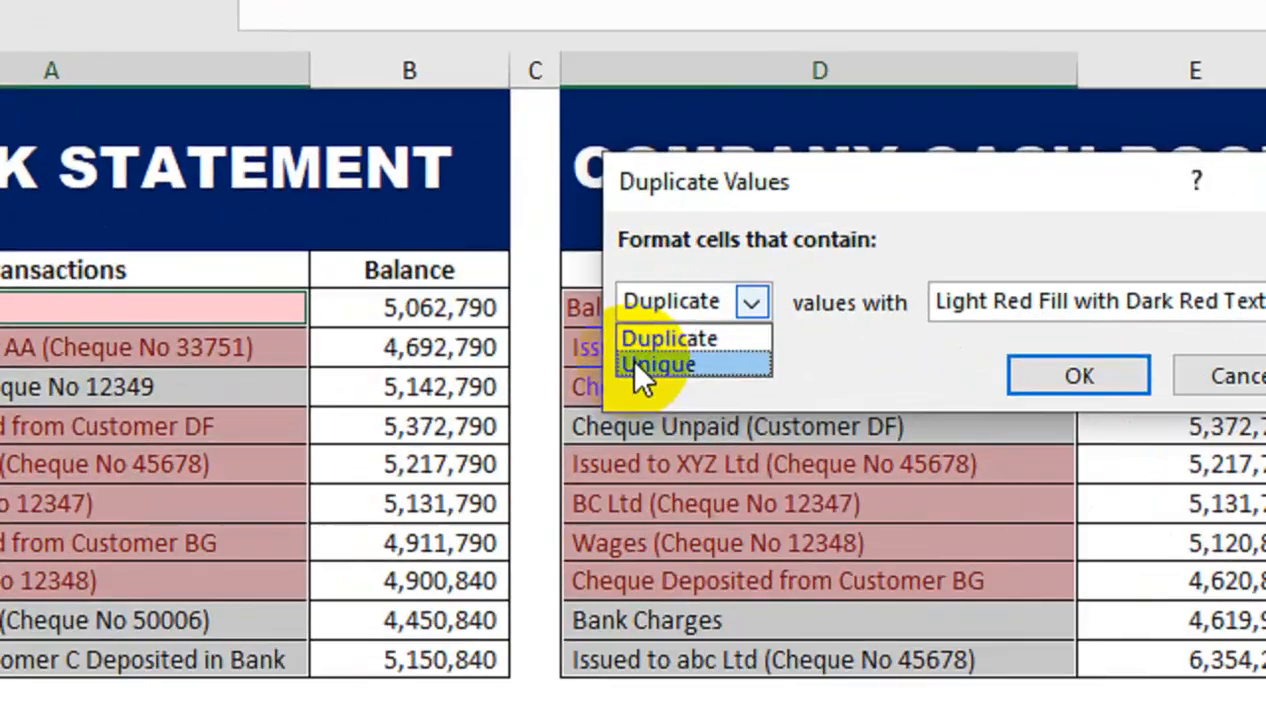
pyautogui.click(455, 415)
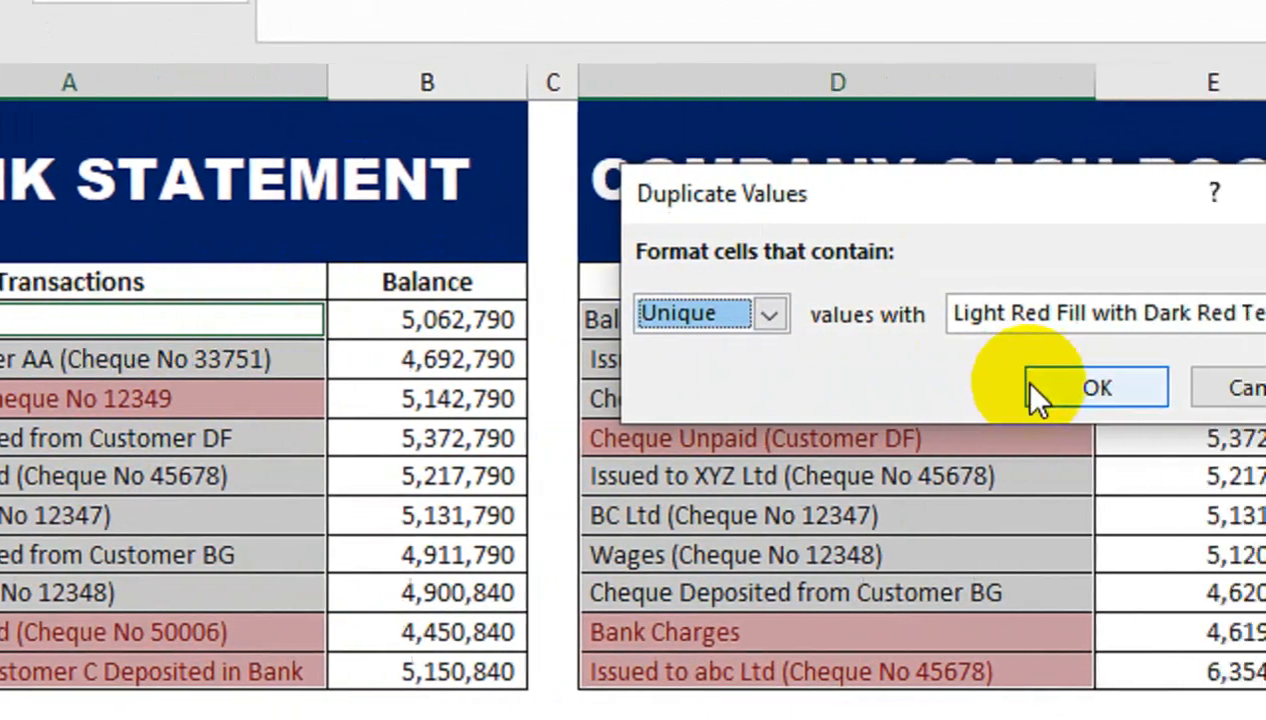
pyautogui.click(1080, 390)
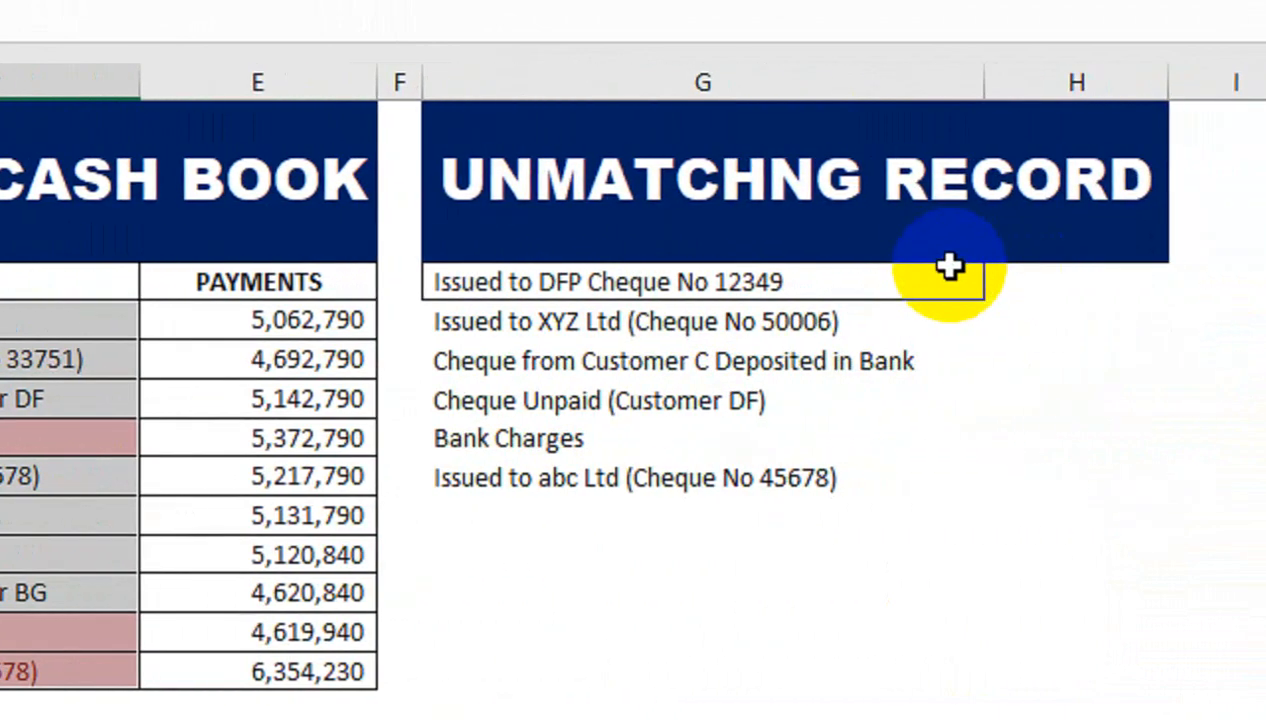
# Begin a formula in H3 with IFERROR wrapping an XLOOKUP that uses G3 as its lookup value
pyautogui.click(1048, 289)
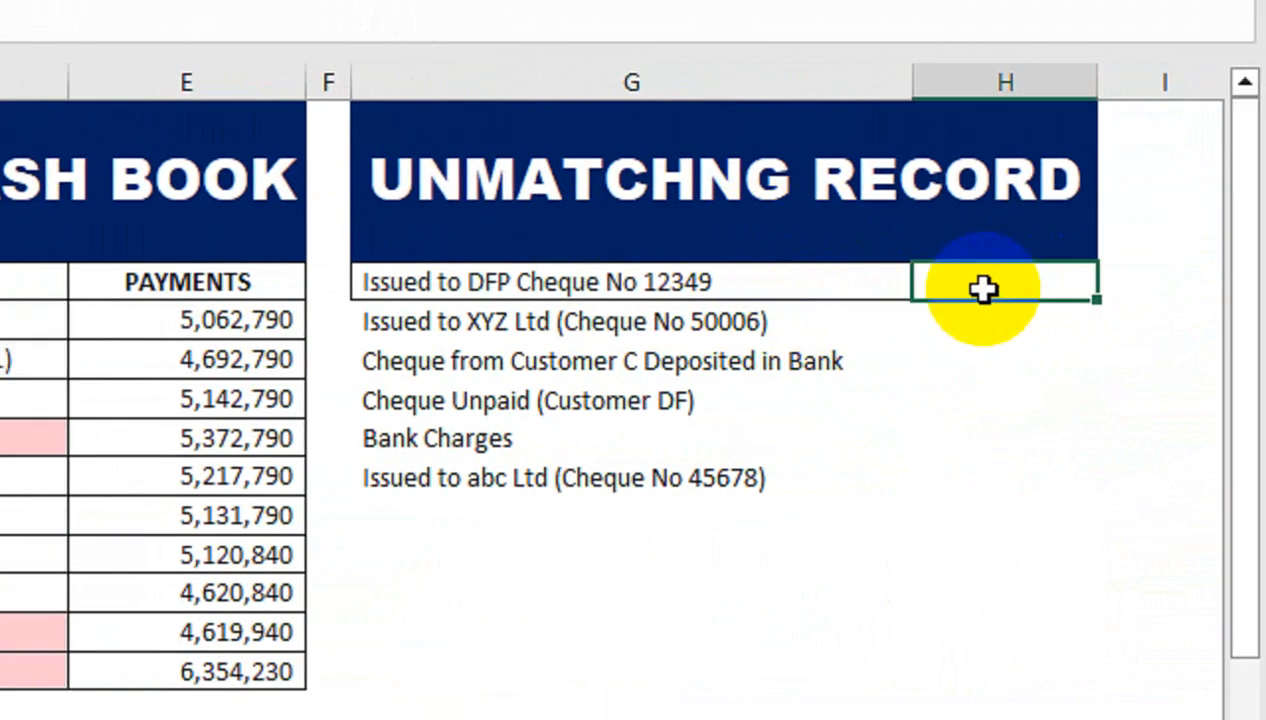
pyautogui.write('=IF')
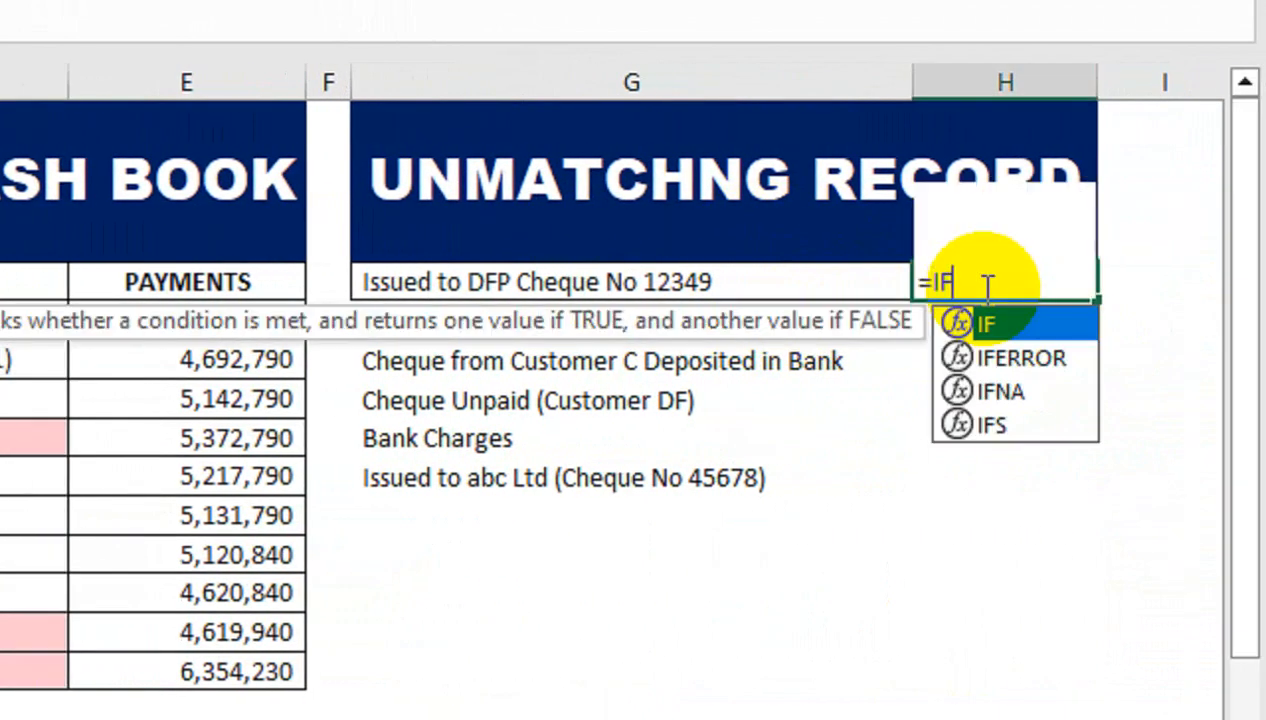
pyautogui.press('Down')
pyautogui.press('Tab')
pyautogui.write('XL')
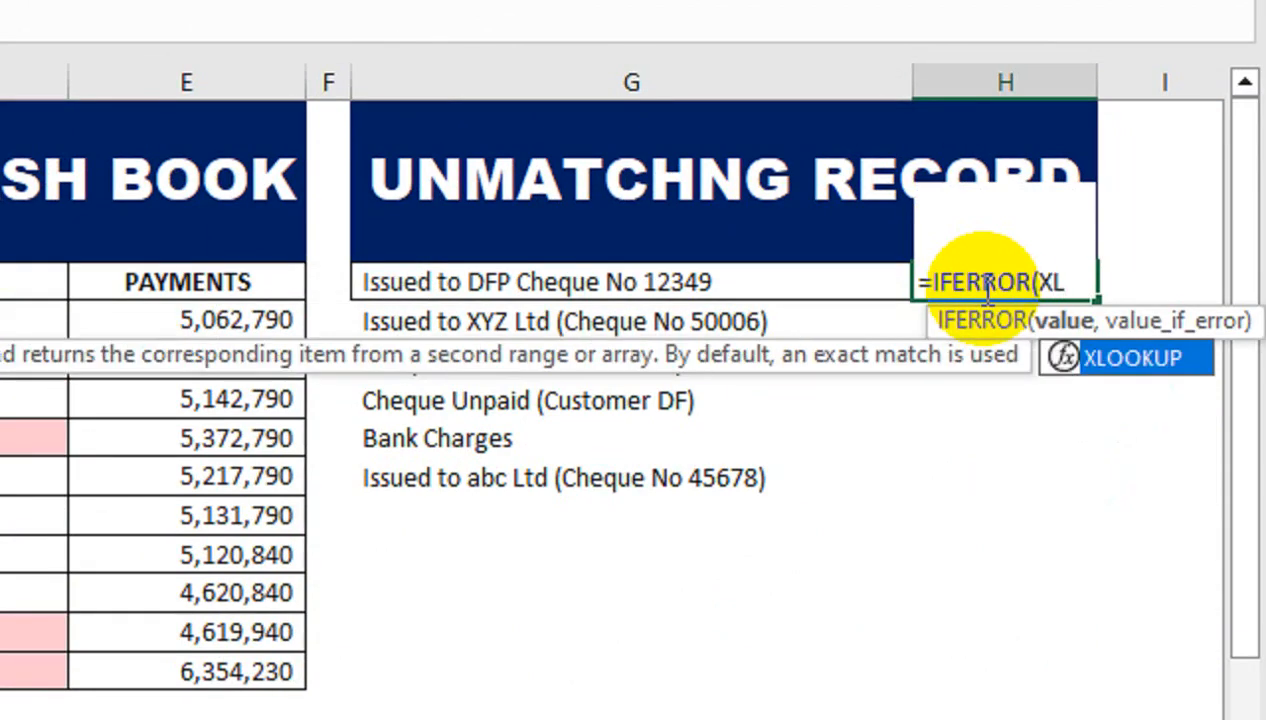
pyautogui.press('Tab')
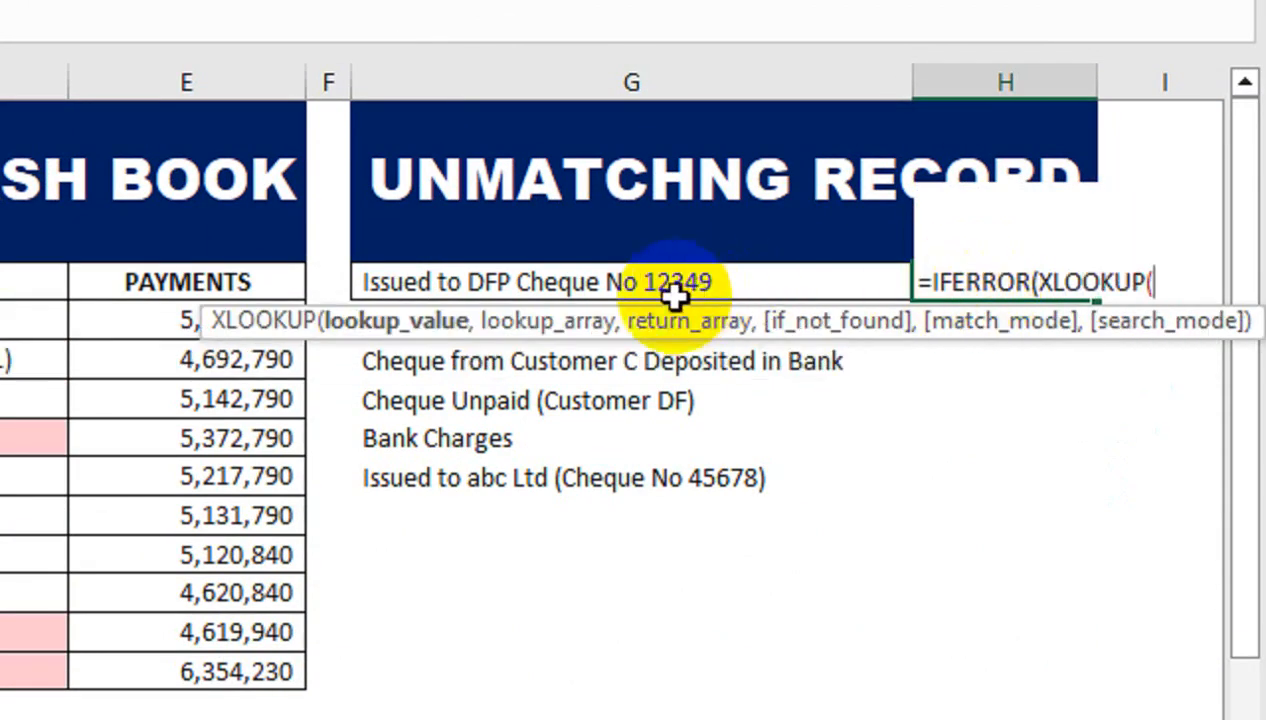
pyautogui.click(399, 284)
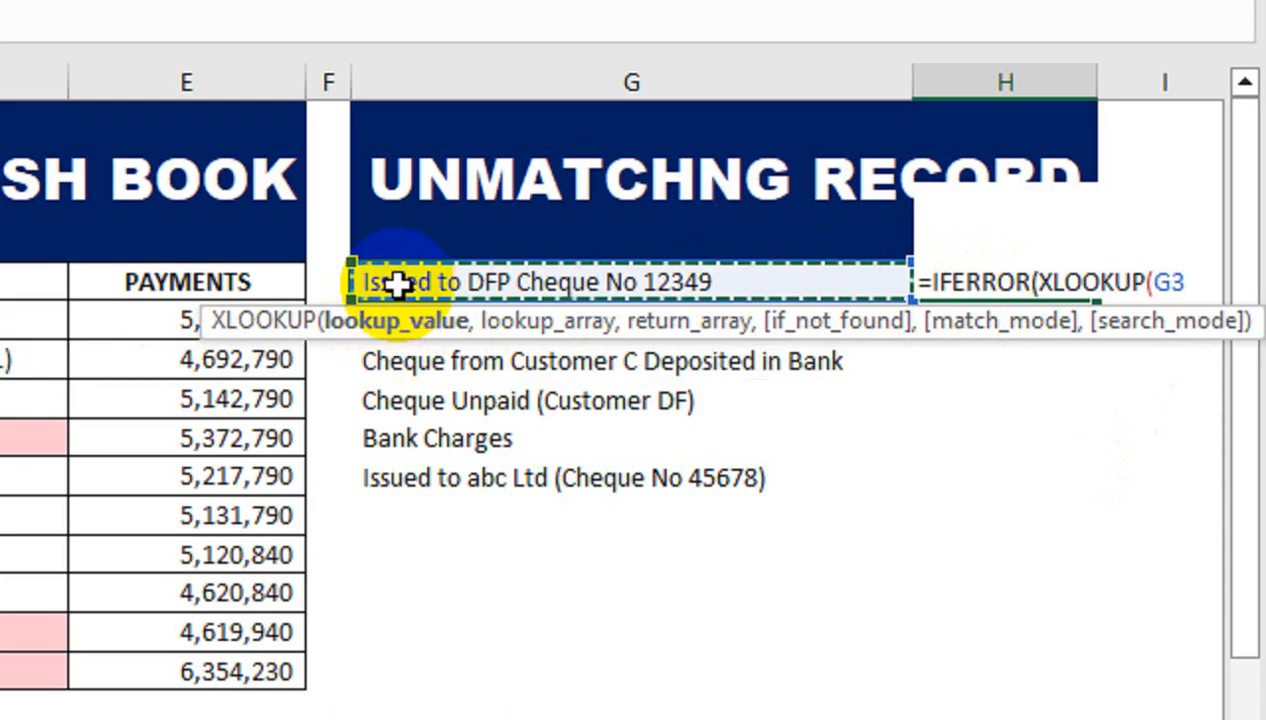
pyautogui.write(',')
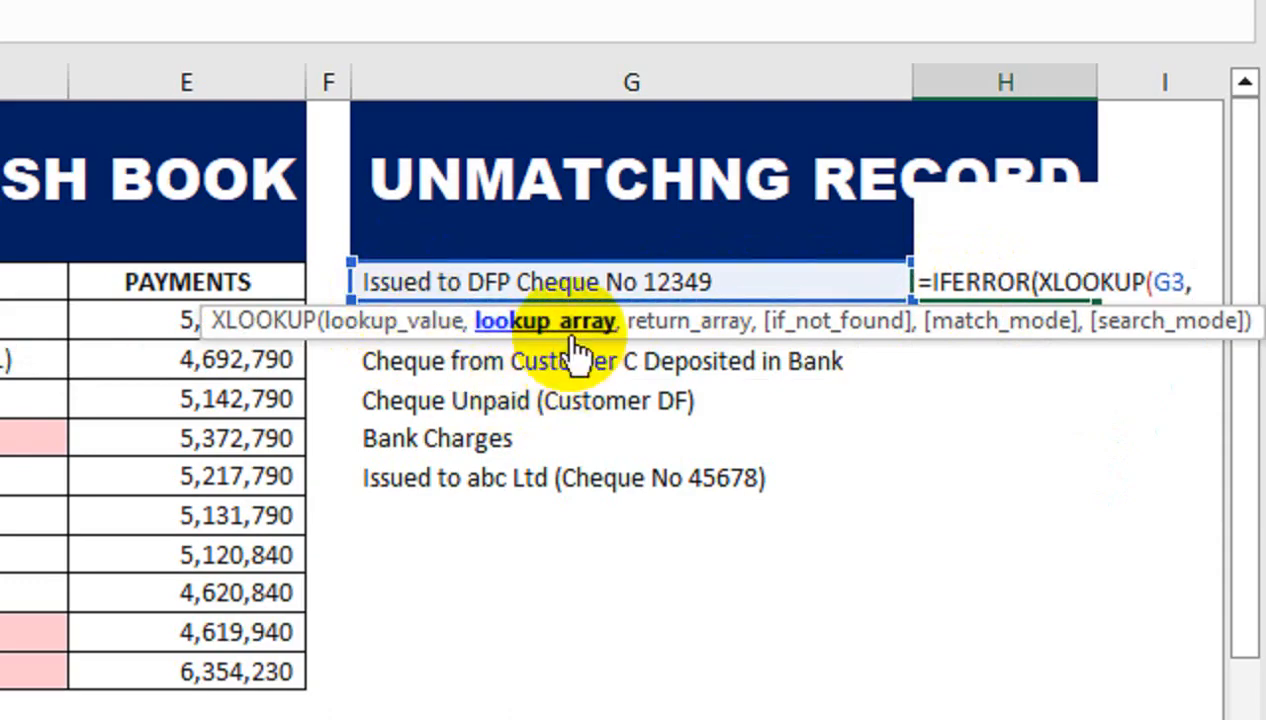
# Complete the first XLOOKUP with the bank statement's absolute ranges, lookup array $A$4:$A$13 and return array $B$4:$B$13
pyautogui.hscroll(-4, 213, 325)
pyautogui.moveTo(126, 319); pyautogui.dragTo(100, 662)
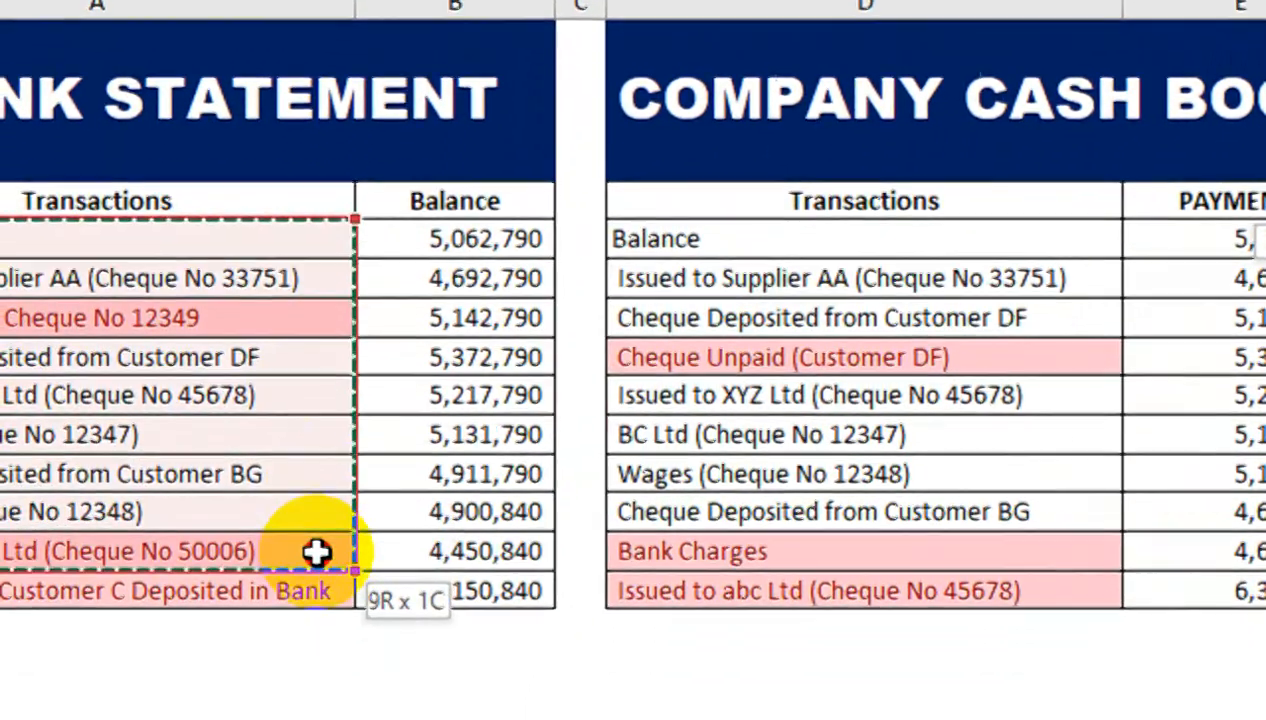
pyautogui.moveTo(316, 540); pyautogui.dragTo(316, 540)
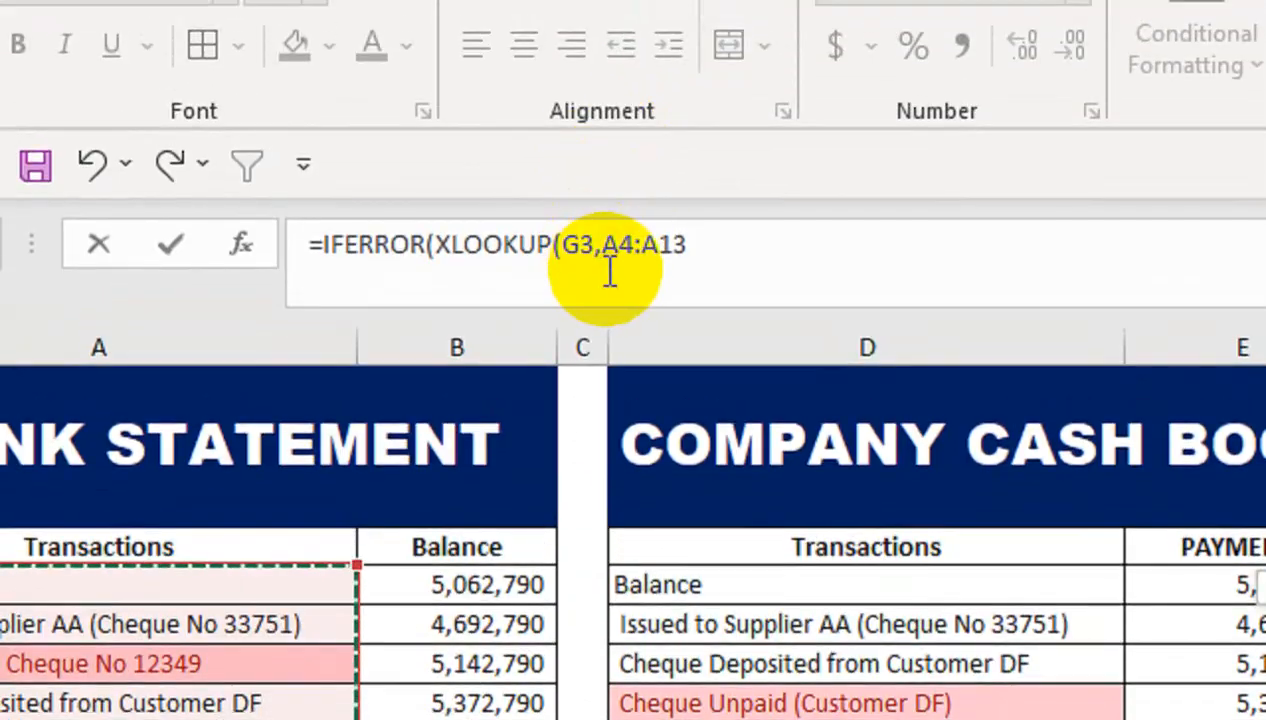
pyautogui.press('F4')
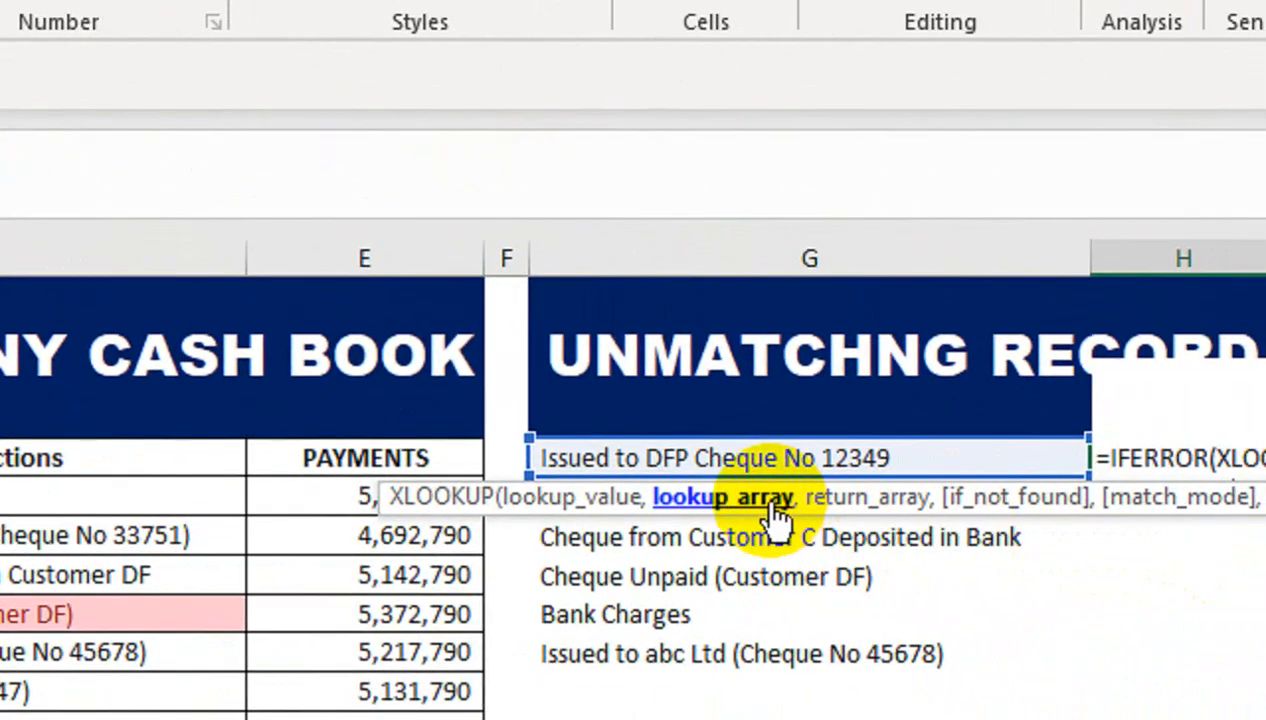
pyautogui.write(',')
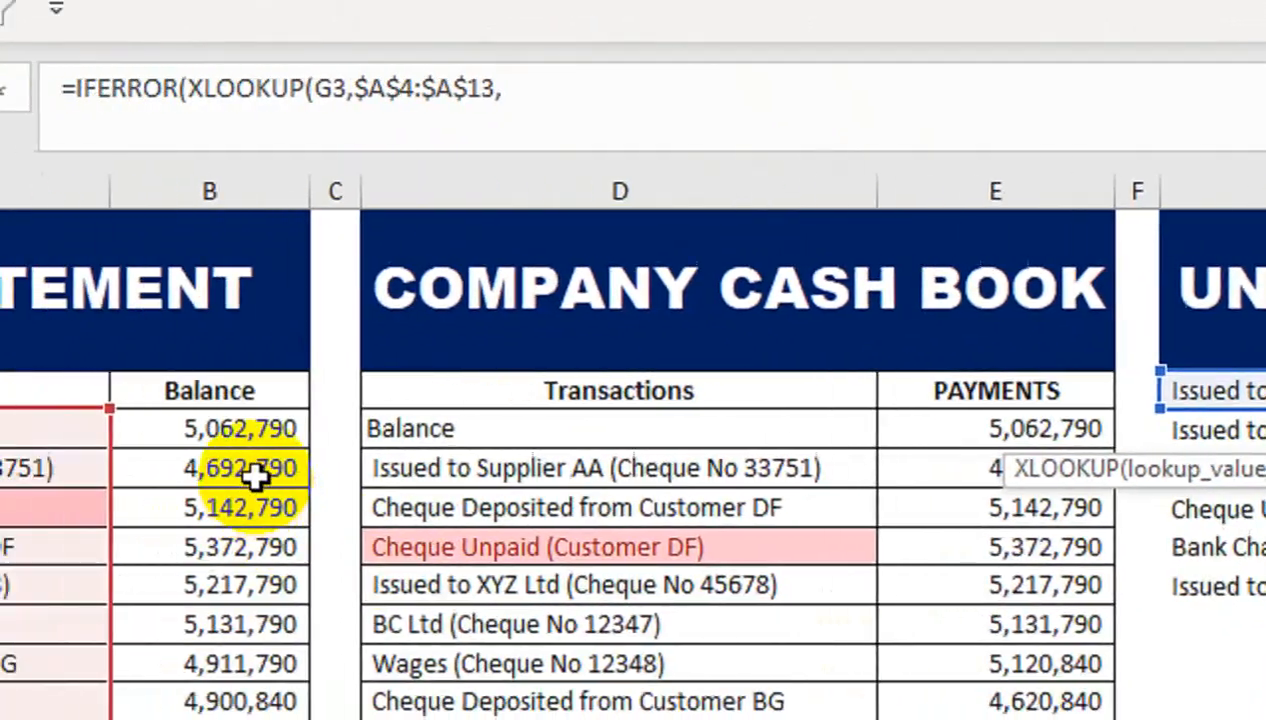
pyautogui.moveTo(300, 425); pyautogui.dragTo(360, 719)
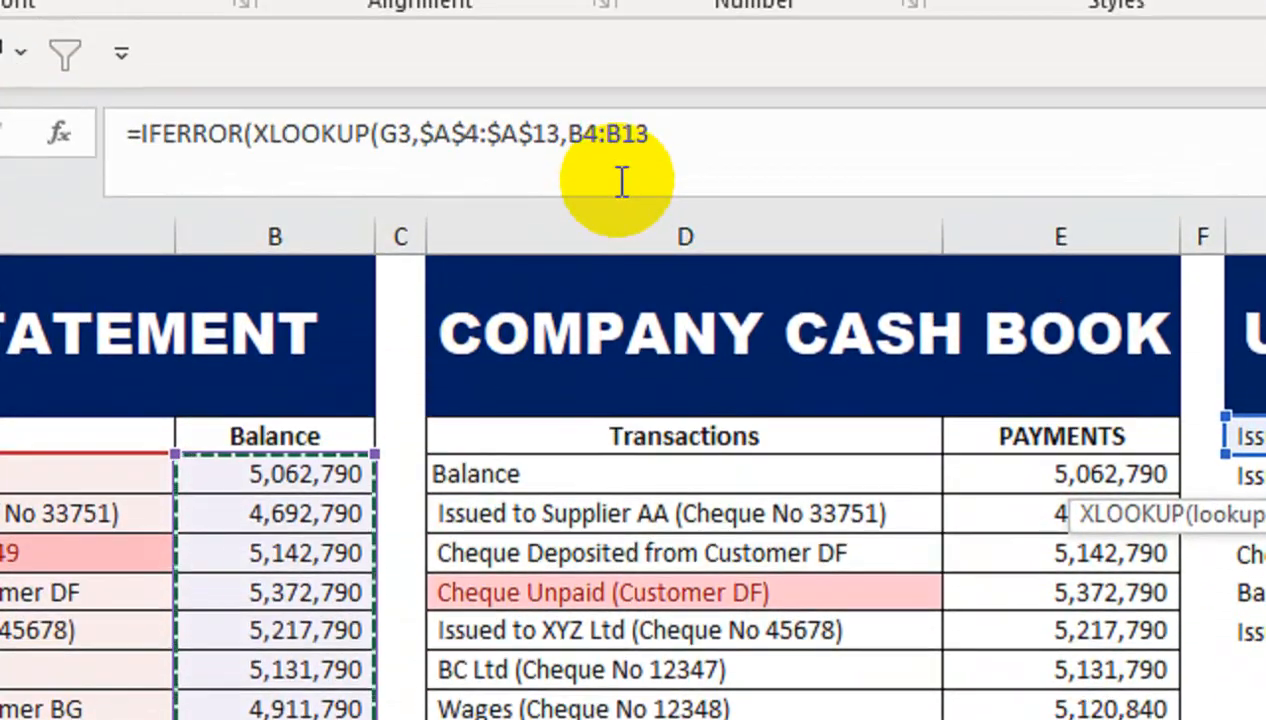
pyautogui.press('F4')
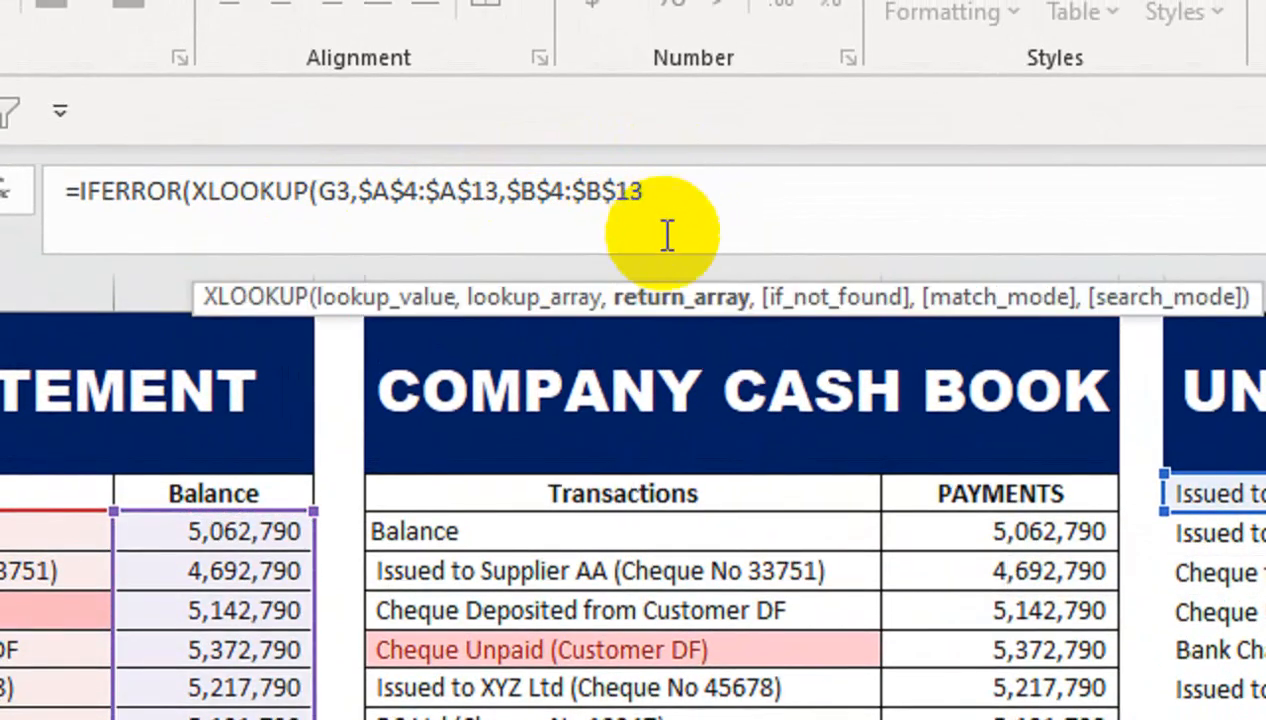
pyautogui.write(')')
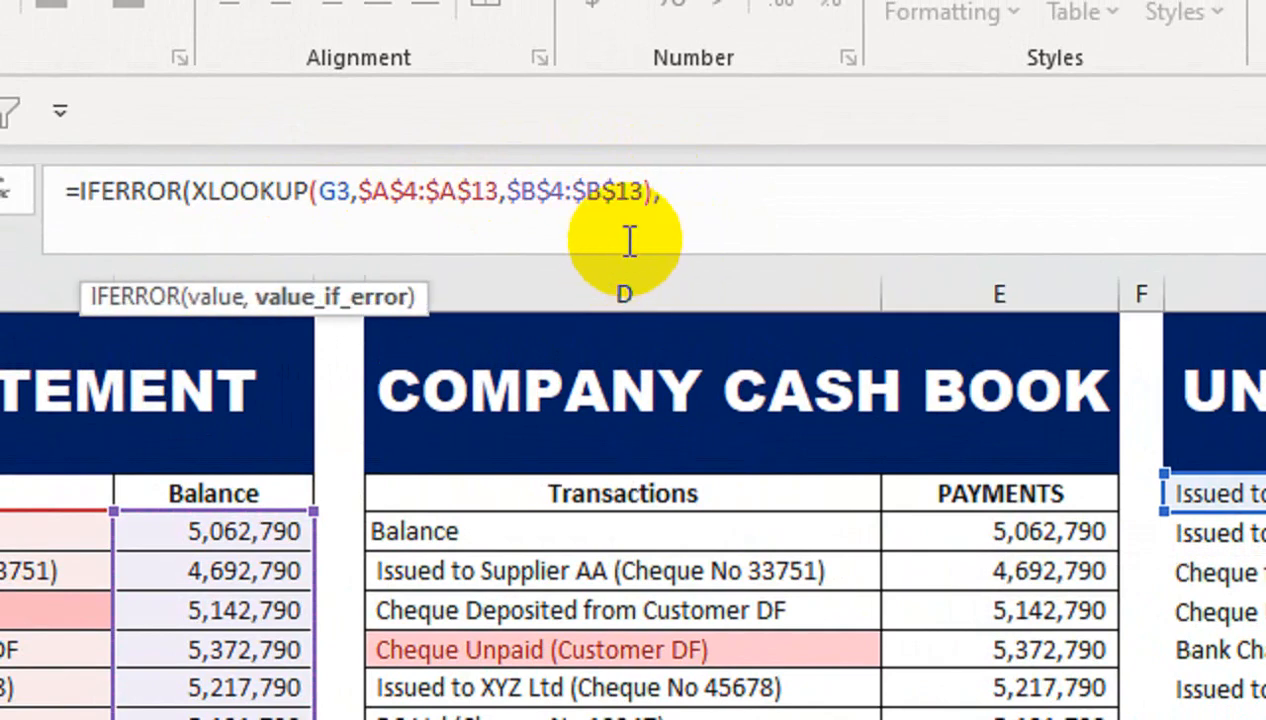
# Finish the H3 formula with XLOOKUP(G3,$D$4:$D$13,$E$4:$E$13) from the cash book as the IFERROR fallback
pyautogui.write(',XL')
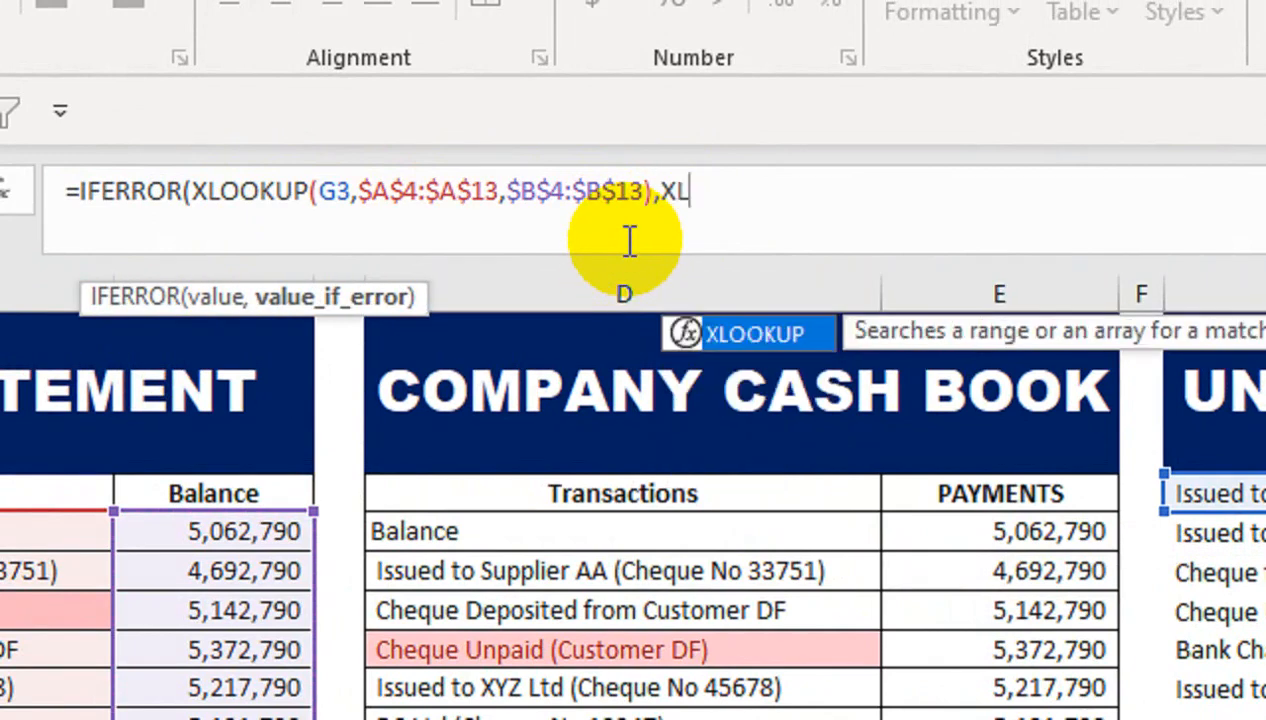
pyautogui.press('Tab')
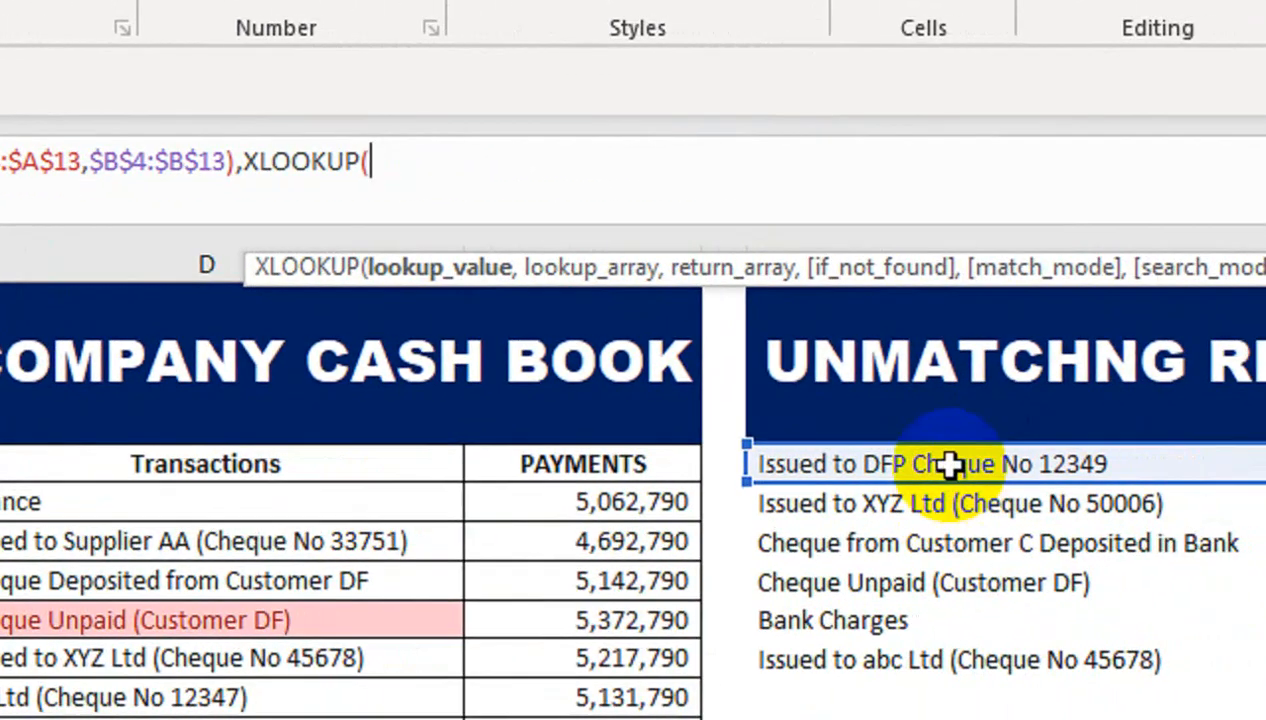
pyautogui.click(1215, 493)
pyautogui.write(',')
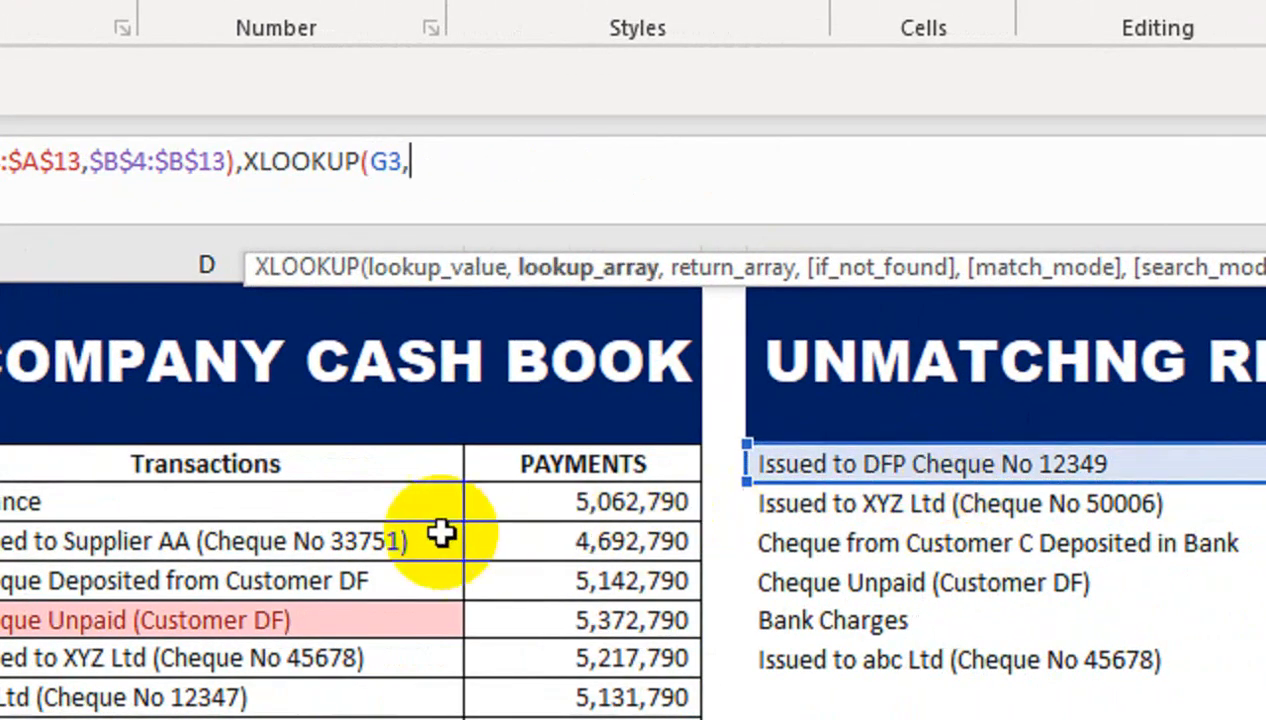
pyautogui.moveTo(291, 475); pyautogui.dragTo(383, 540)
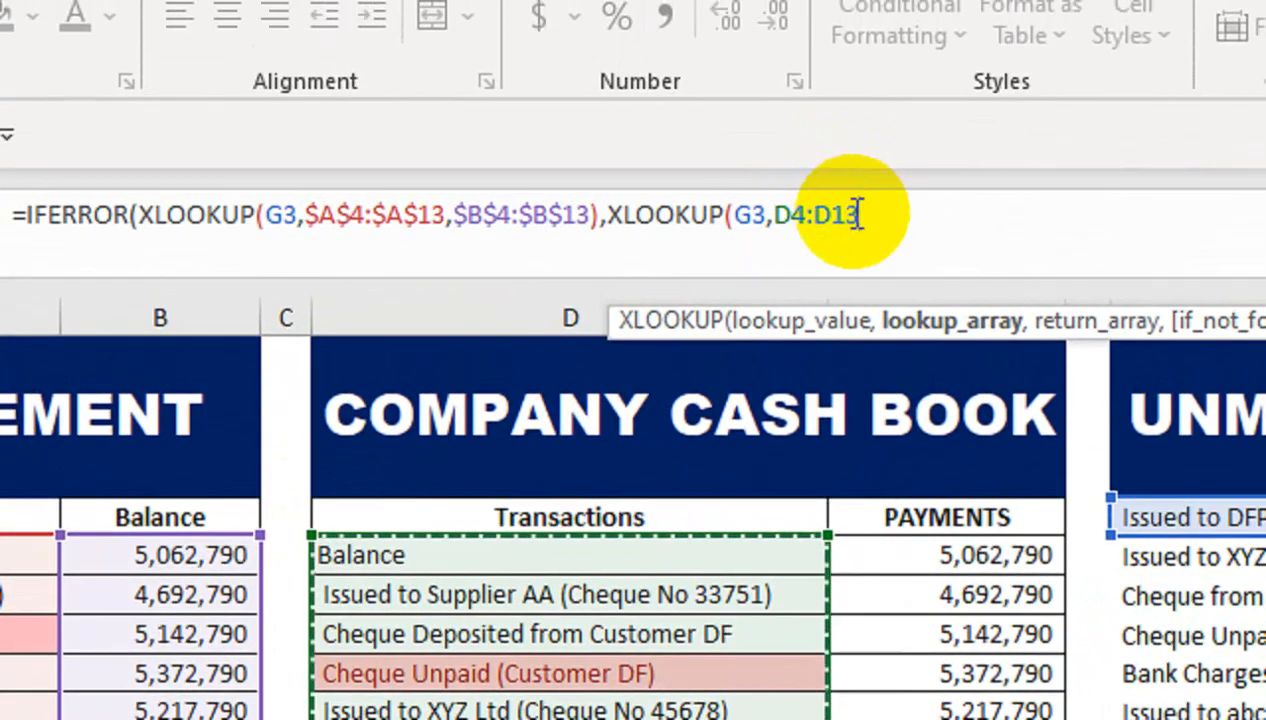
pyautogui.press('F4')
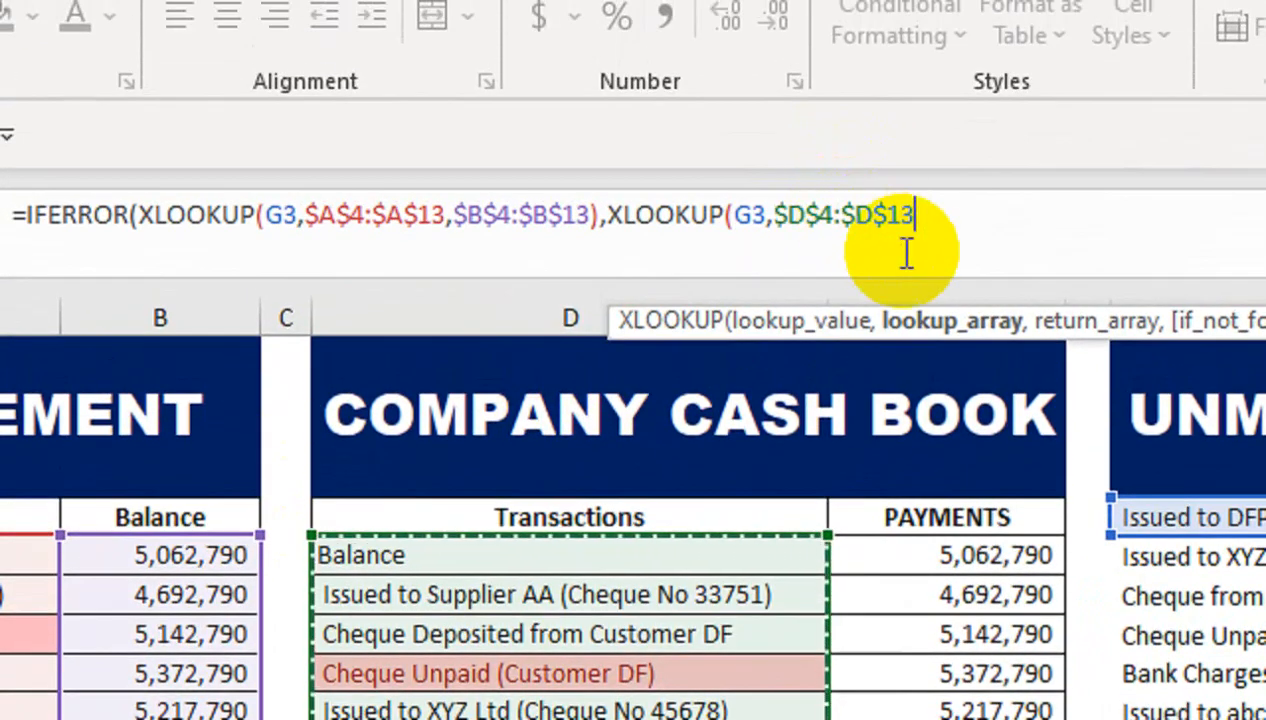
pyautogui.write(',')
pyautogui.moveTo(858, 558); pyautogui.dragTo(870, 719)
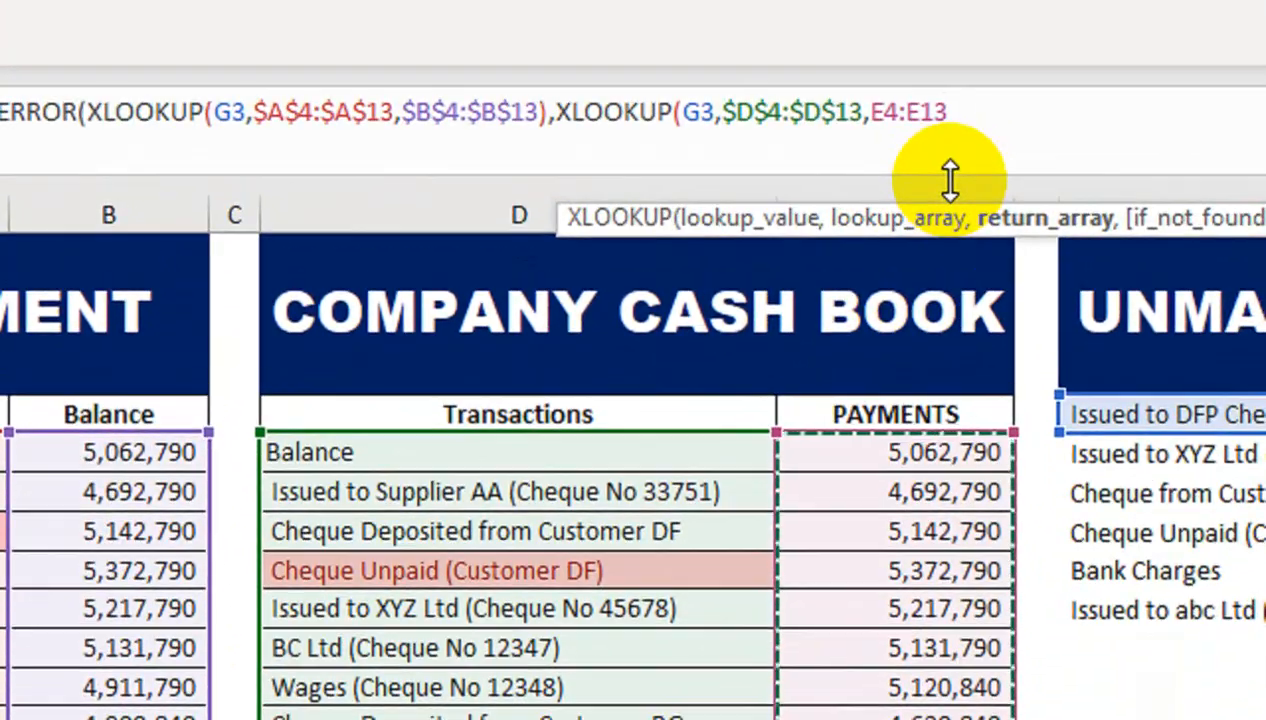
pyautogui.press('F4')
pyautogui.write(')')
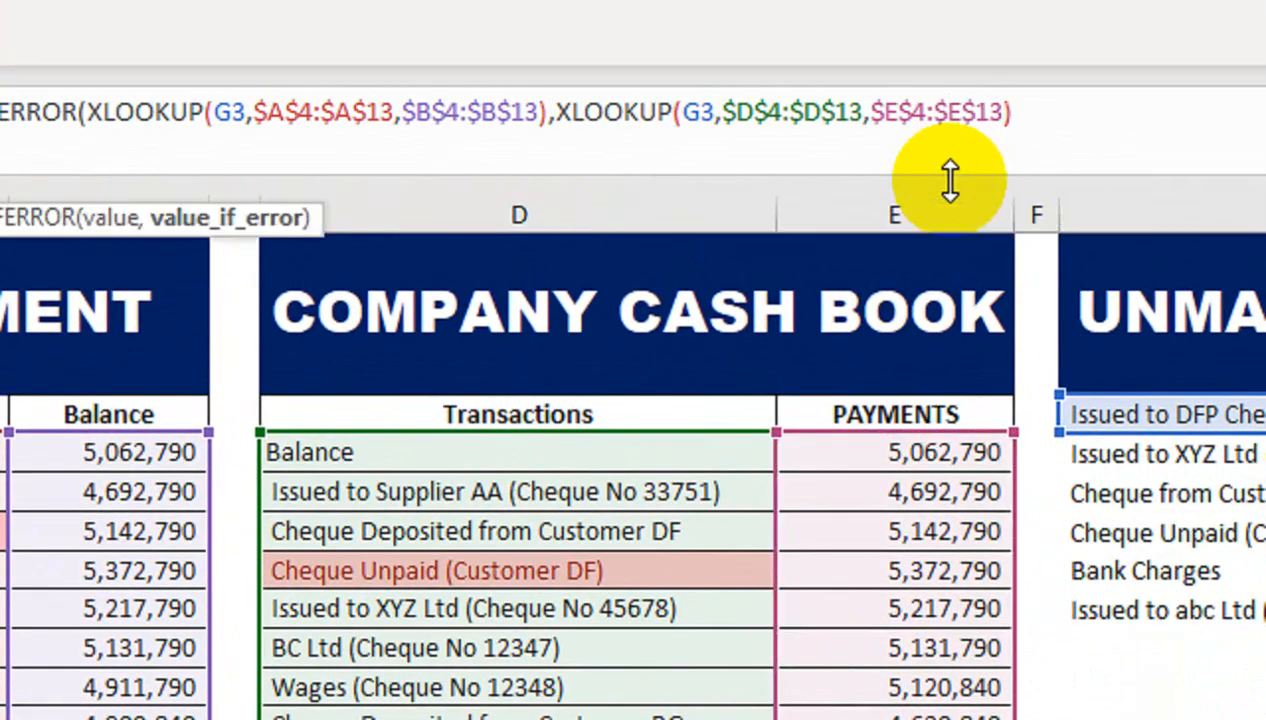
pyautogui.write(')')
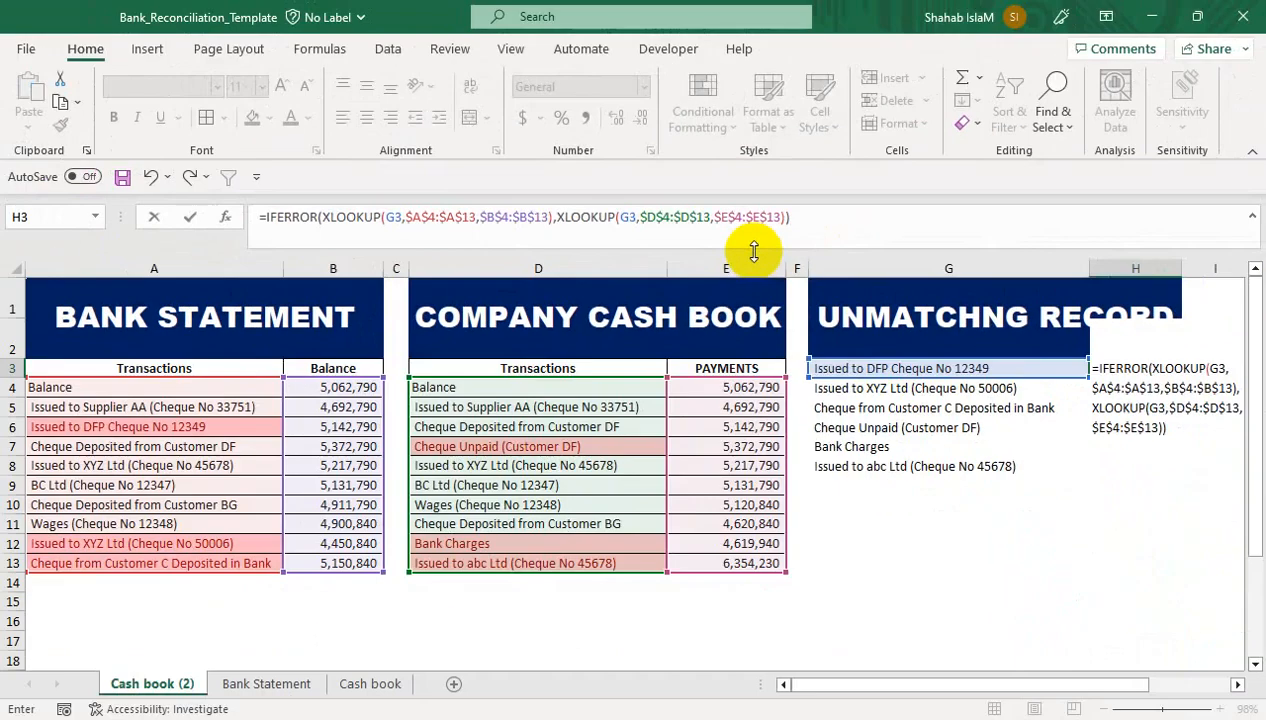
pyautogui.press('Return')
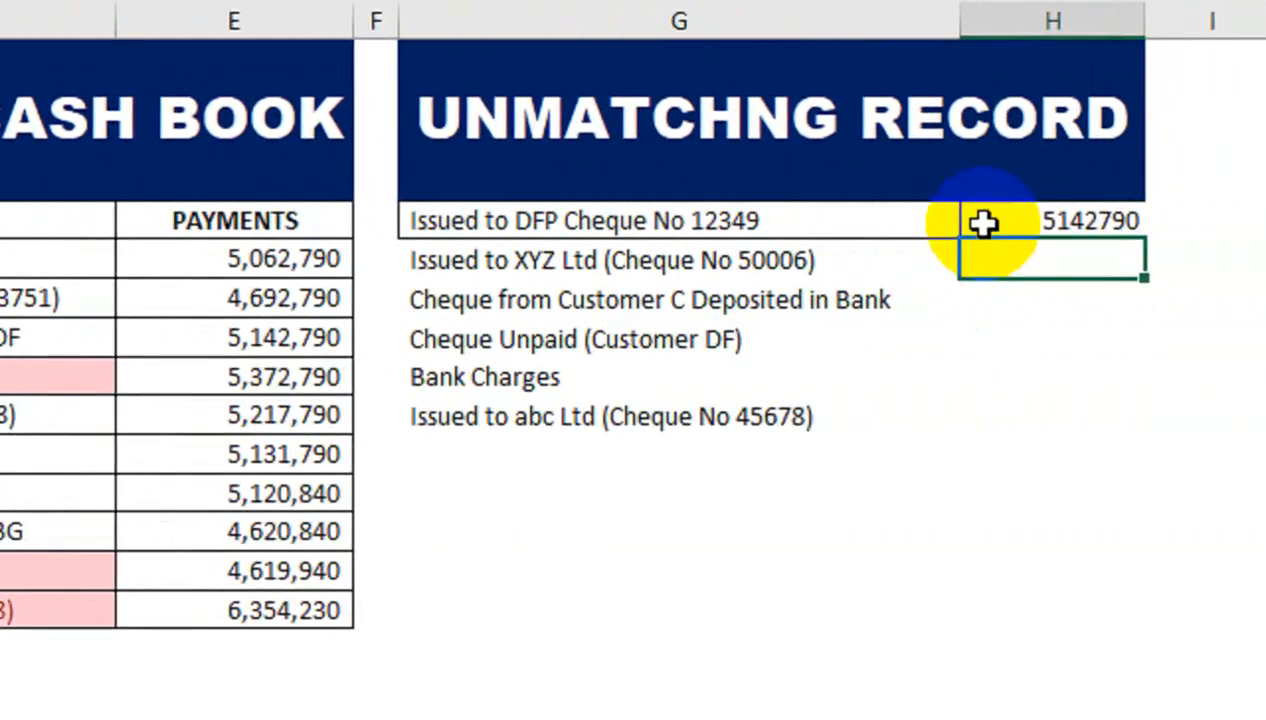
# Fill the amount lookup formula from H3 down to H8 for all listed unmatched transactions
pyautogui.click(1074, 222)
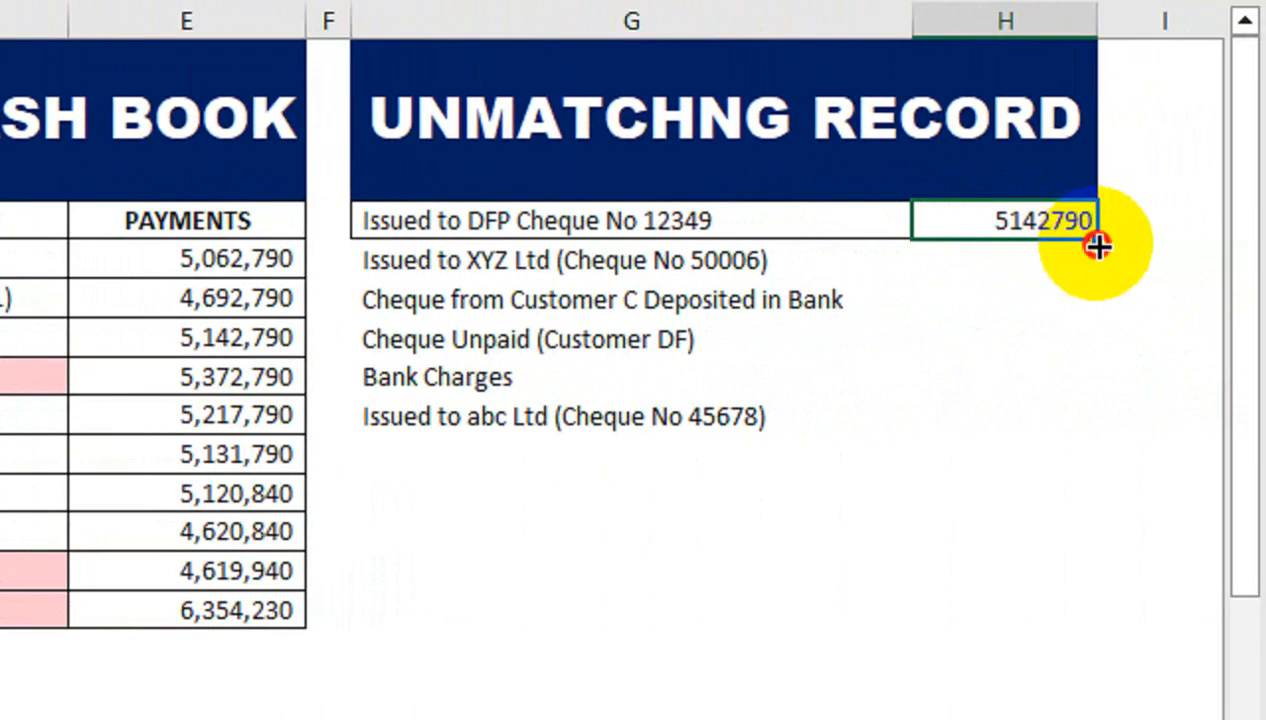
pyautogui.doubleClick(1098, 246)
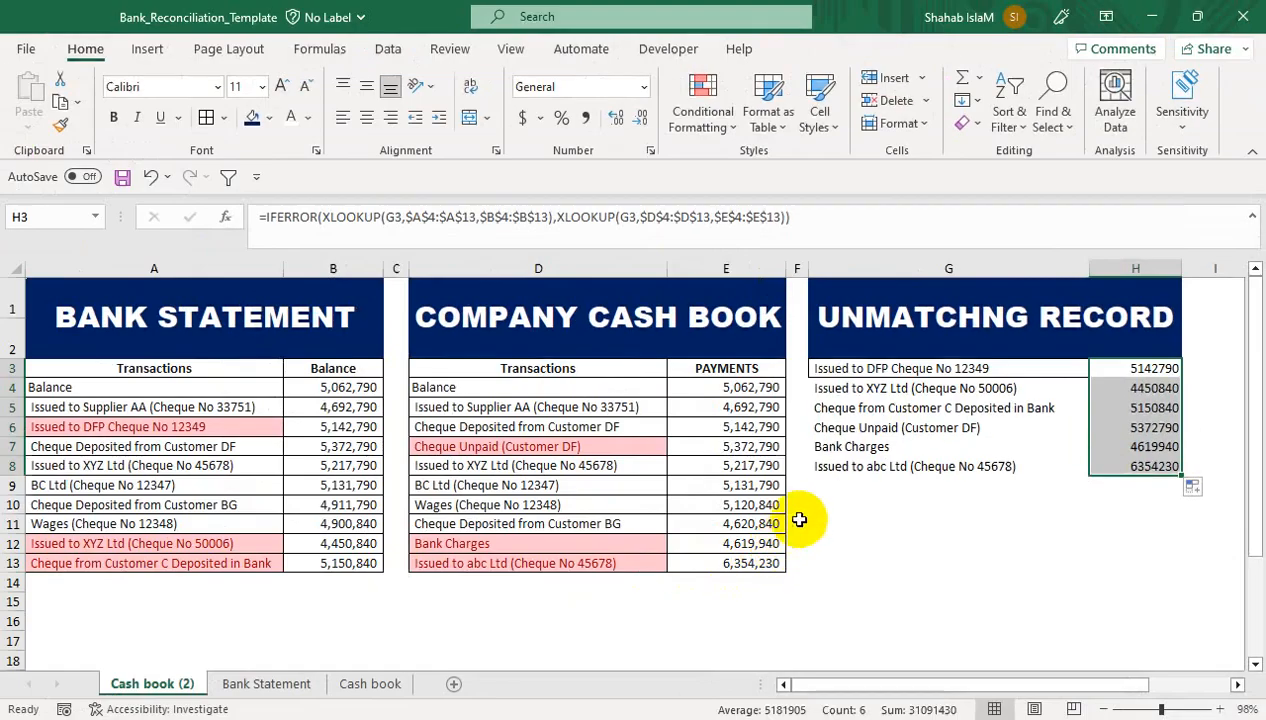
# Remove the cell borders from G3 at the start of the unmatched record list
pyautogui.click(878, 370)
pyautogui.click(224, 118)
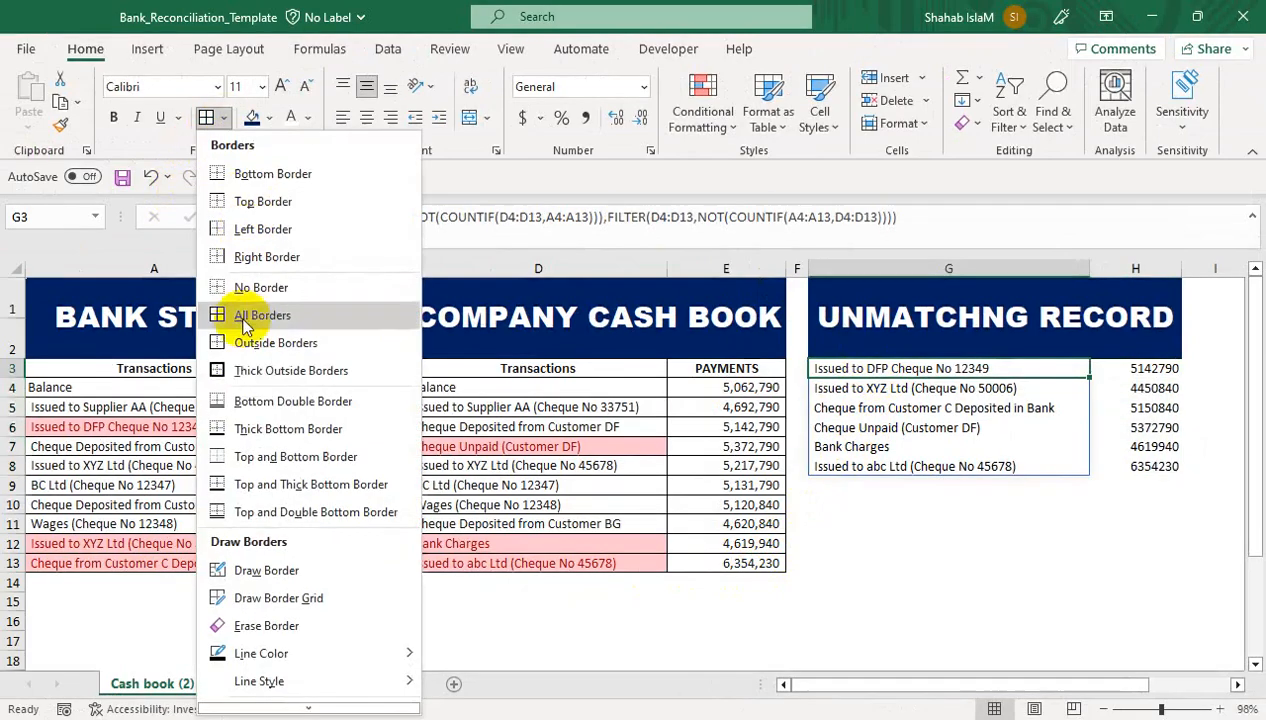
pyautogui.click(785, 452)
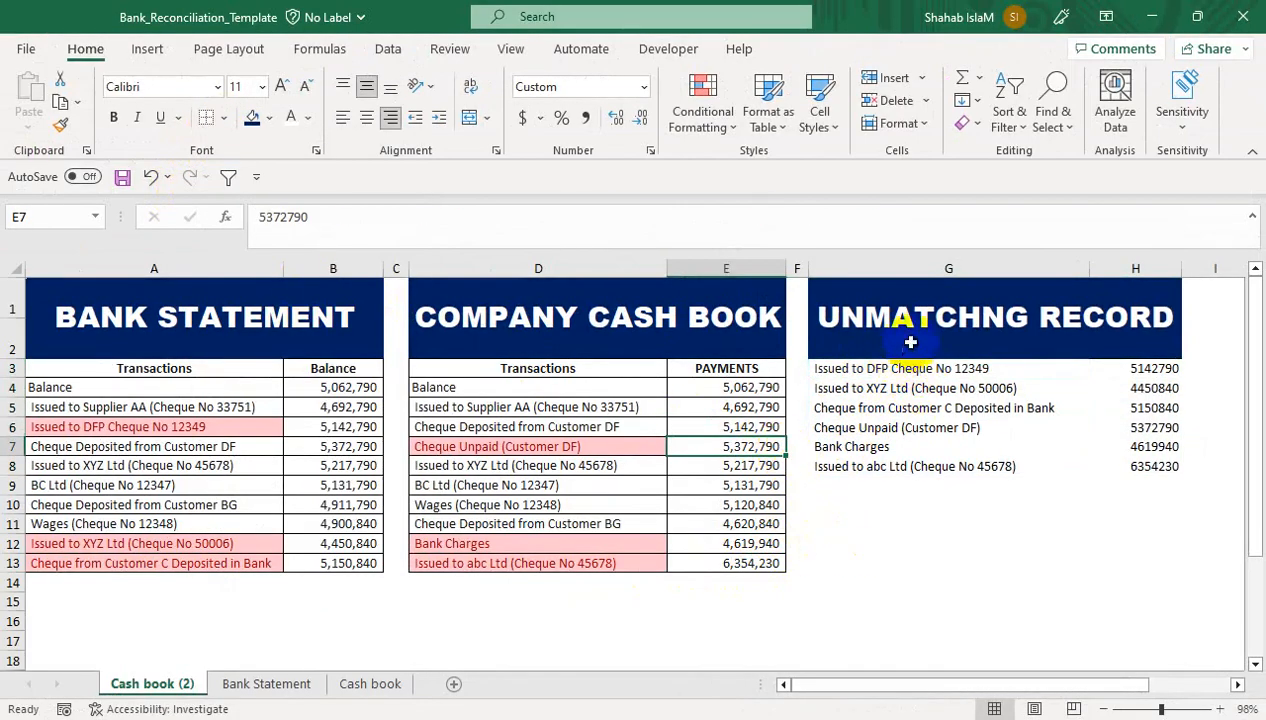